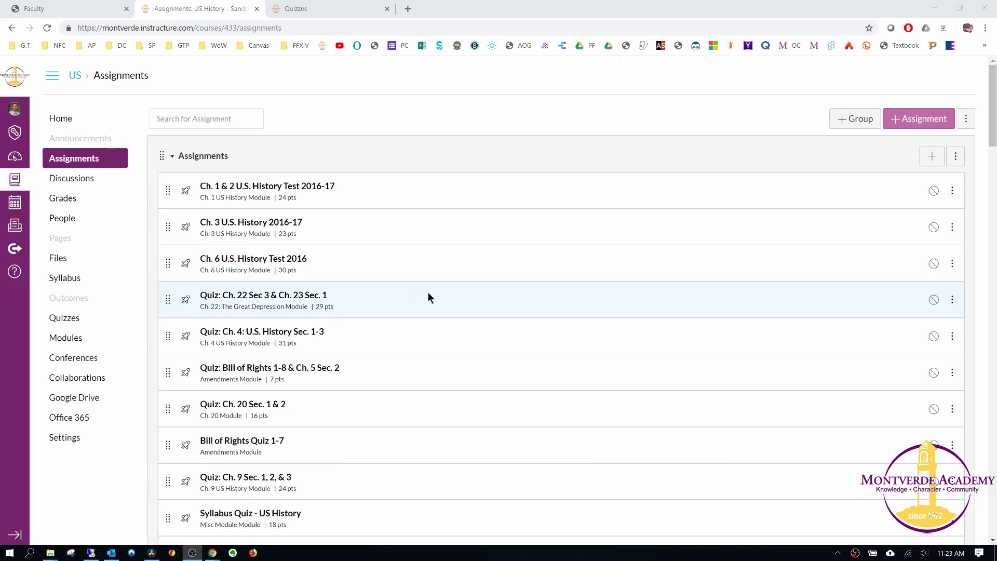
- Look through the tests and quizzes listed in the Assignments group of the US History course
{"action": "scroll", "coordinate": [441, 301], "scroll_direction": "down", "scroll_amount": 5}
{"action": "scroll", "coordinate": [488, 341], "scroll_direction": "down", "scroll_amount": 10}
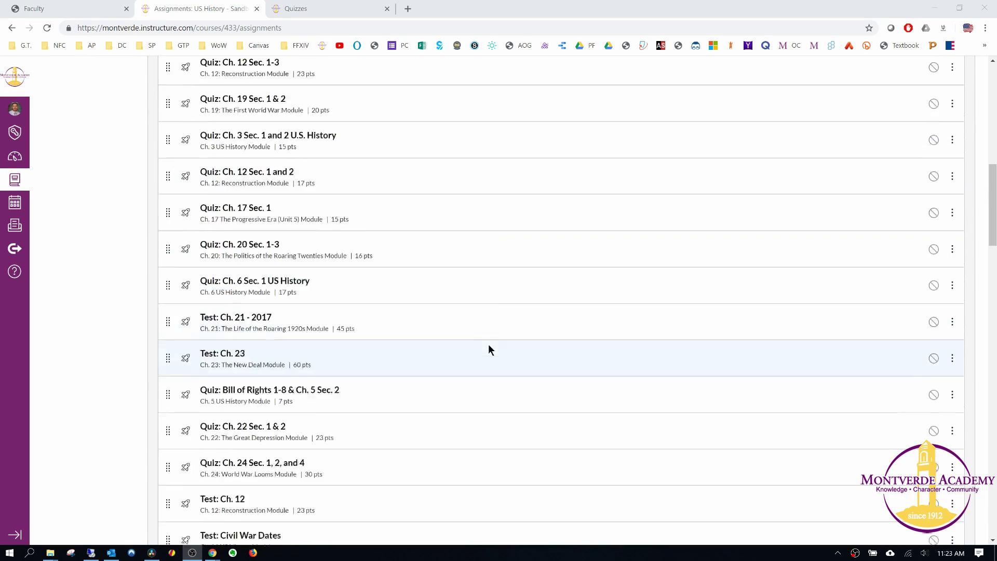
{"action": "scroll", "coordinate": [428, 349], "scroll_direction": "down", "scroll_amount": 1}
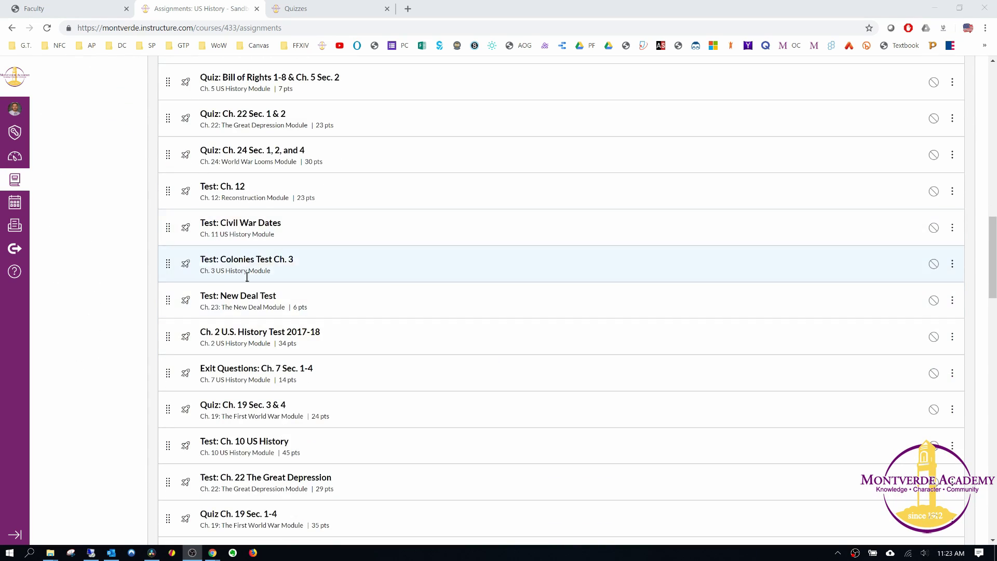
{"action": "scroll", "coordinate": [459, 363], "scroll_direction": "down", "scroll_amount": 15}
{"action": "scroll", "coordinate": [449, 377], "scroll_direction": "down", "scroll_amount": 9}
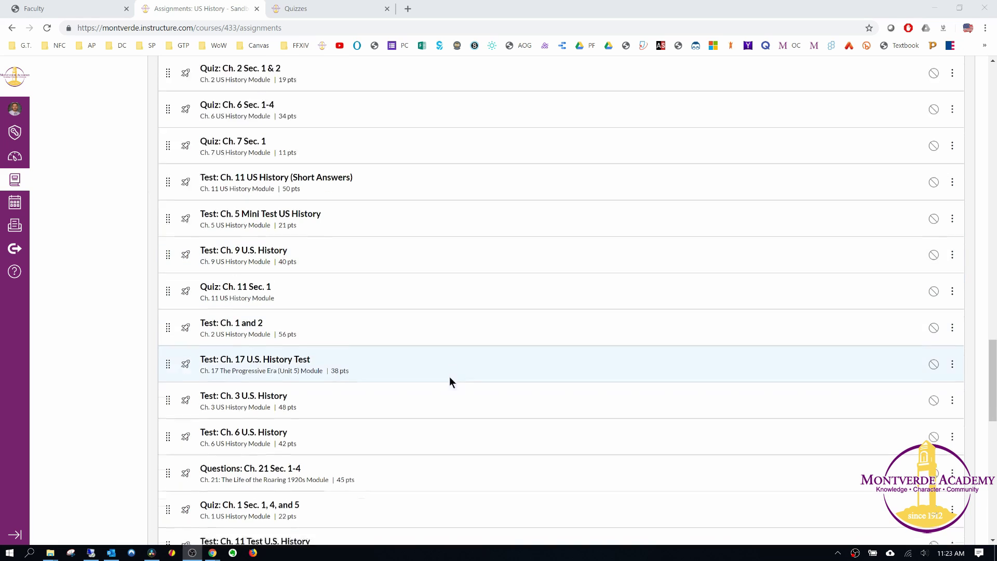
{"action": "scroll", "coordinate": [463, 377], "scroll_direction": "up", "scroll_amount": 10}
{"action": "scroll", "coordinate": [463, 376], "scroll_direction": "up", "scroll_amount": 15}
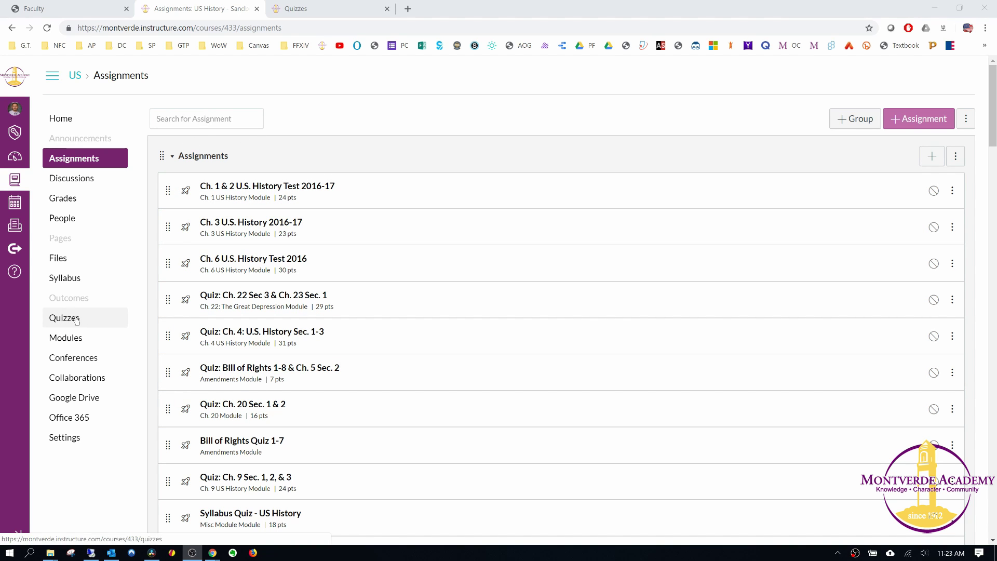
{"action": "scroll", "coordinate": [378, 340], "scroll_direction": "down", "scroll_amount": 7}
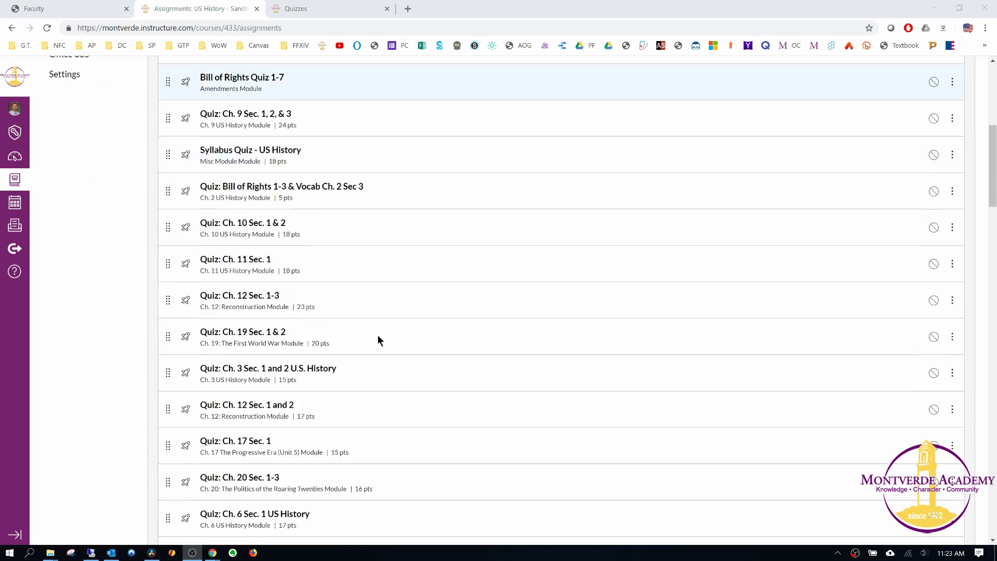
{"action": "scroll", "coordinate": [378, 340], "scroll_direction": "down", "scroll_amount": 20}
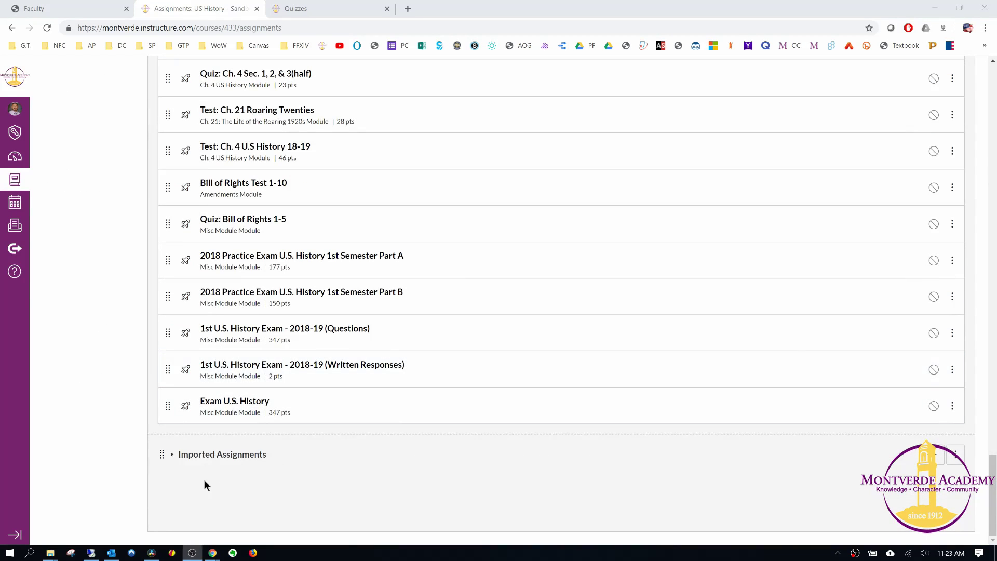
- Expand the Imported Assignments group and compare its entries with the quizzes and tests above
{"action": "left_click", "coordinate": [165, 458]}
{"action": "scroll", "coordinate": [333, 429], "scroll_direction": "down", "scroll_amount": 5}
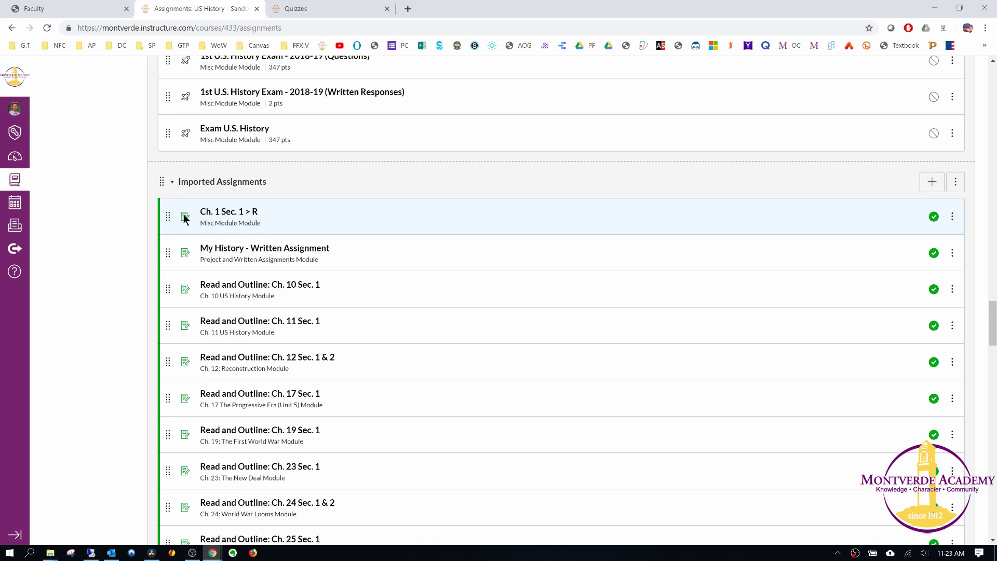
{"action": "scroll", "coordinate": [318, 204], "scroll_direction": "up", "scroll_amount": 5}
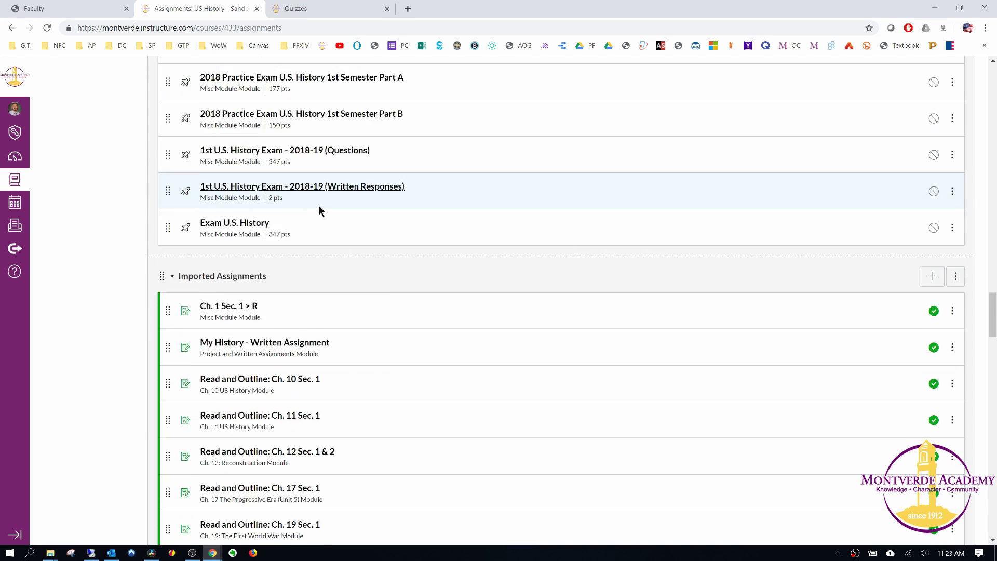
{"action": "scroll", "coordinate": [329, 177], "scroll_direction": "down", "scroll_amount": 5}
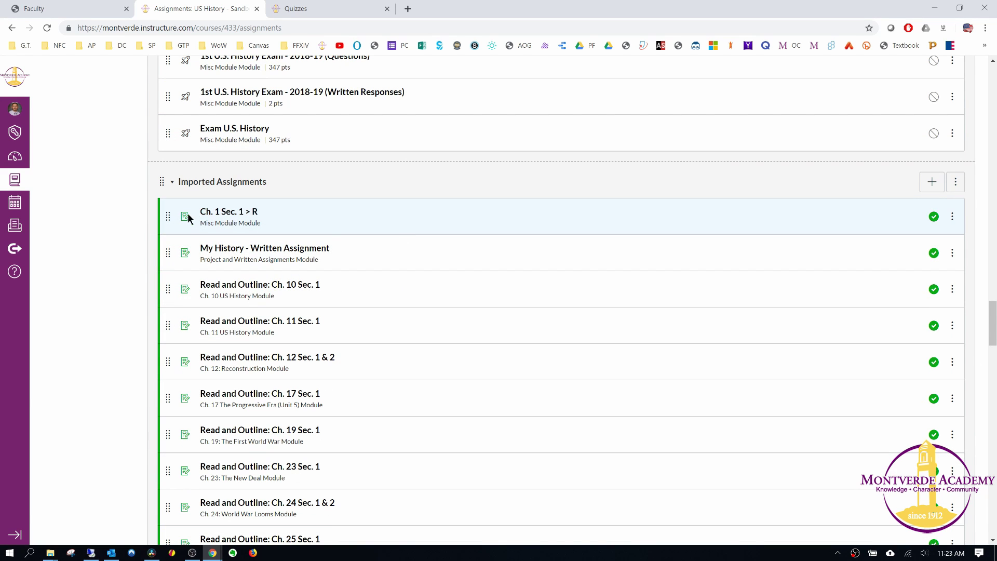
{"action": "scroll", "coordinate": [637, 303], "scroll_direction": "up", "scroll_amount": 7}
{"action": "scroll", "coordinate": [633, 300], "scroll_direction": "up", "scroll_amount": 20}
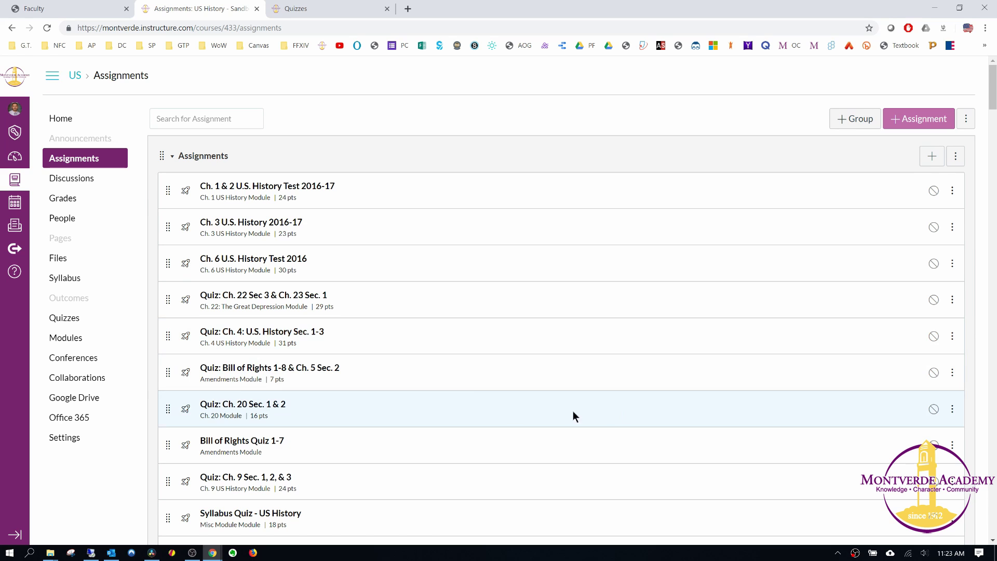
- Review both assignment groups and view the options available for the Ch. 1 & 2 U.S. History Test 2016-17
{"action": "scroll", "coordinate": [525, 375], "scroll_direction": "down", "scroll_amount": 1}
{"action": "scroll", "coordinate": [521, 375], "scroll_direction": "down", "scroll_amount": 1}
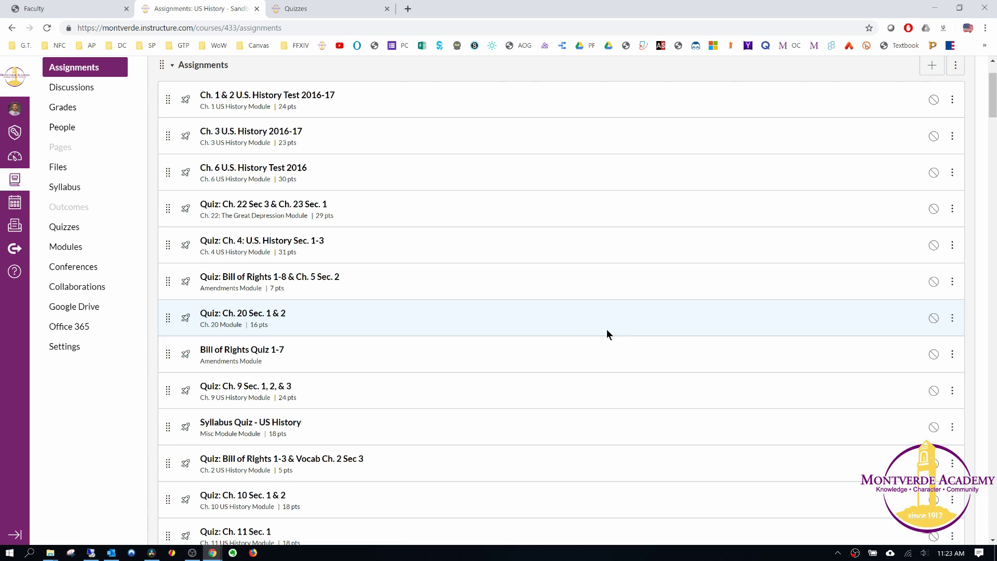
{"action": "scroll", "coordinate": [569, 325], "scroll_direction": "up", "scroll_amount": 3}
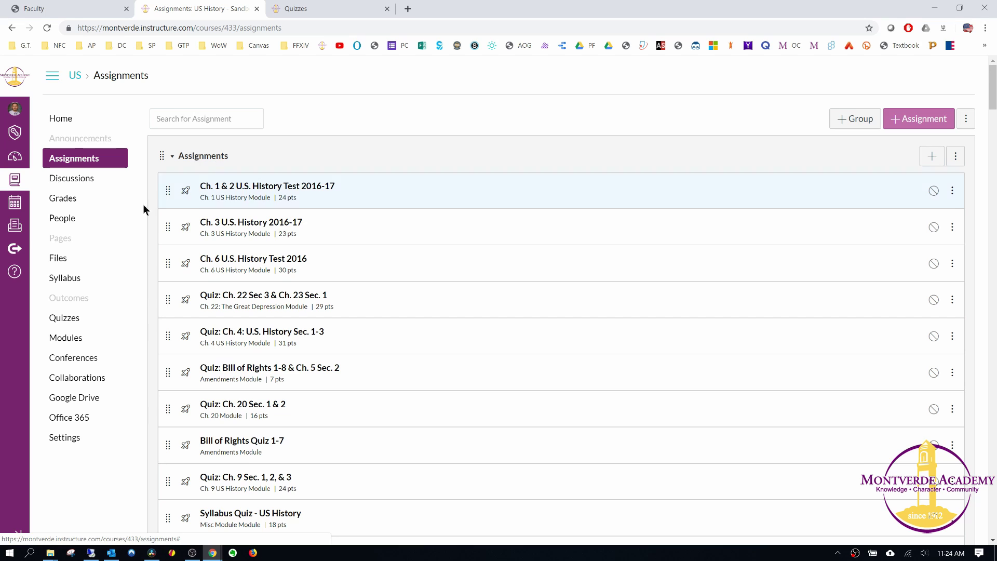
{"action": "scroll", "coordinate": [414, 294], "scroll_direction": "down", "scroll_amount": 20}
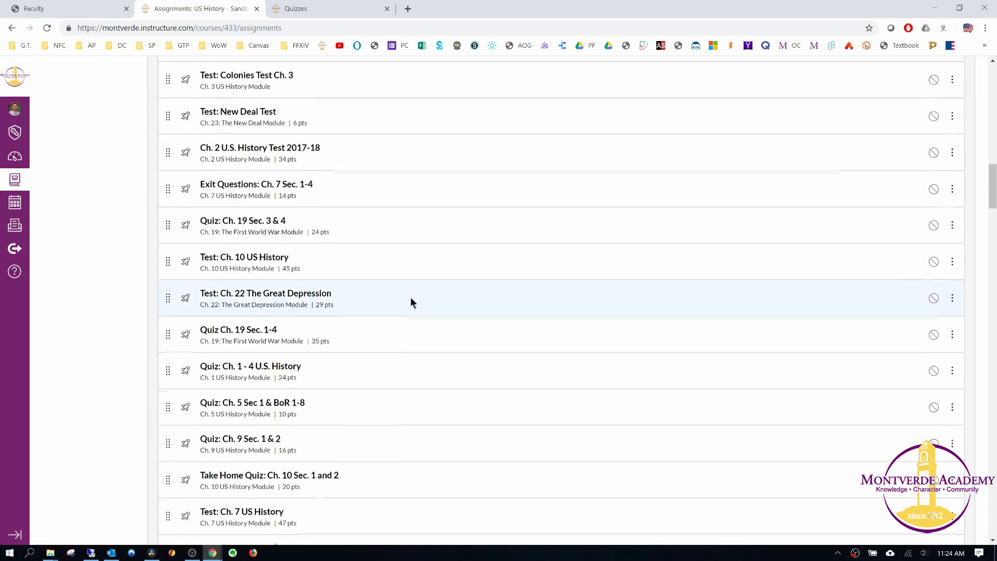
{"action": "scroll", "coordinate": [355, 446], "scroll_direction": "down", "scroll_amount": 15}
{"action": "scroll", "coordinate": [442, 316], "scroll_direction": "up", "scroll_amount": 15}
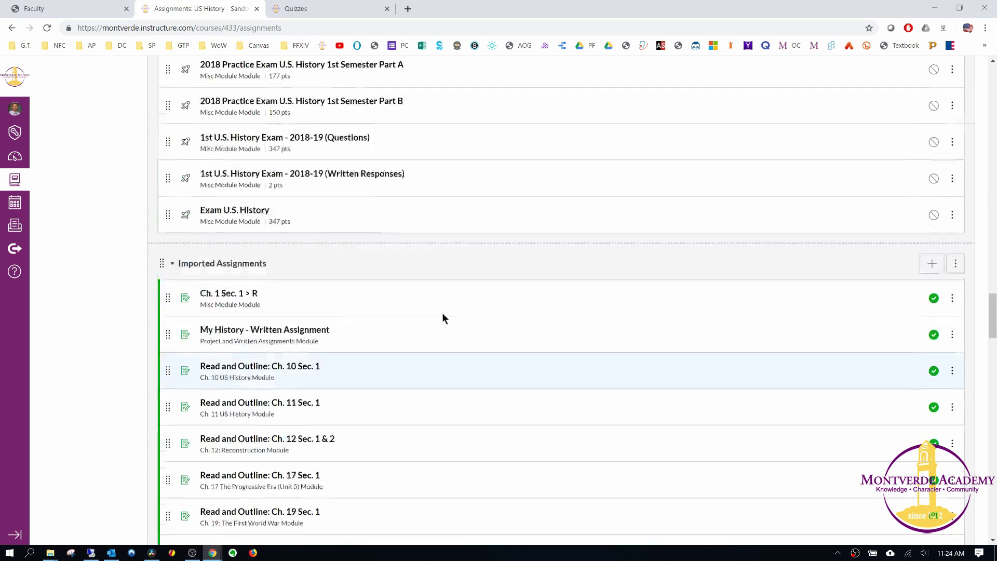
{"action": "scroll", "coordinate": [514, 357], "scroll_direction": "up", "scroll_amount": 20}
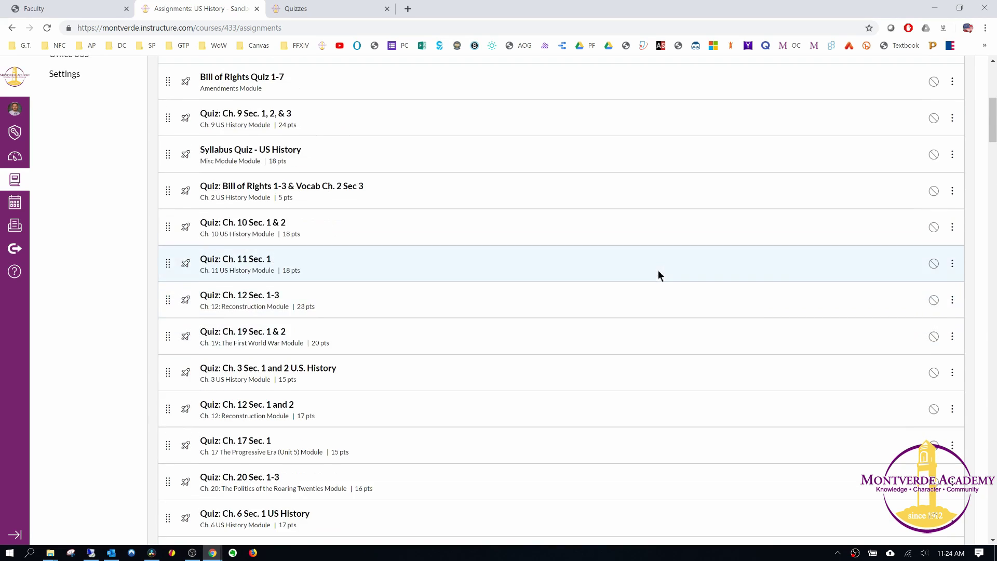
{"action": "left_click", "coordinate": [951, 192]}
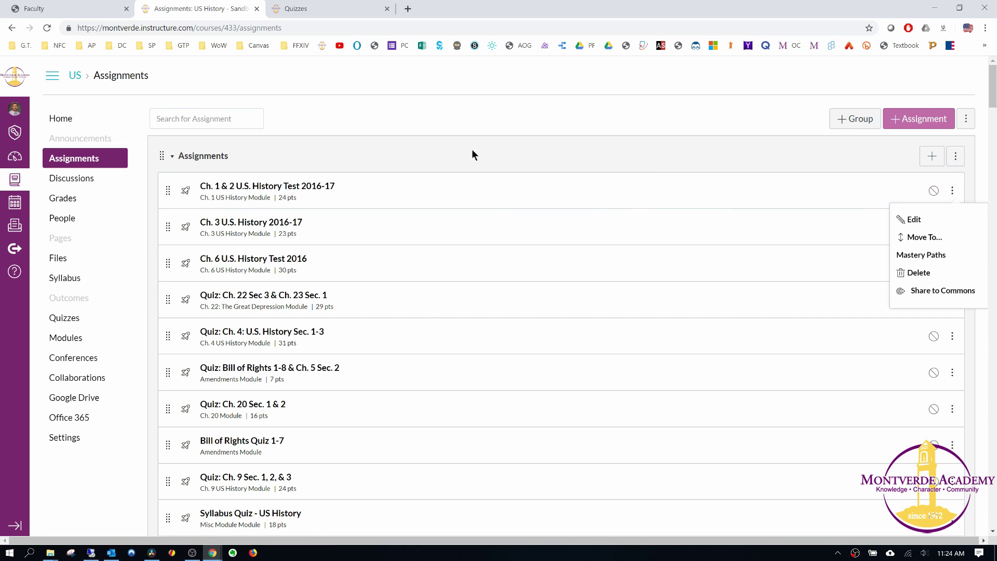
{"action": "left_click", "coordinate": [351, 111]}
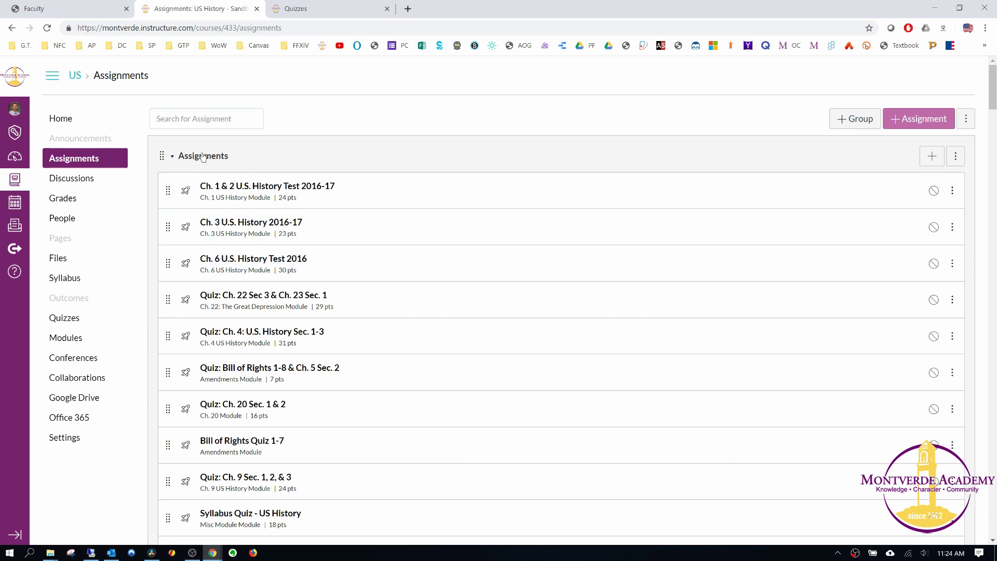
- Open the Share to Commons form for the Ch. 3 U.S. History 2016-17 quiz
{"action": "scroll", "coordinate": [580, 280], "scroll_direction": "down", "scroll_amount": 10}
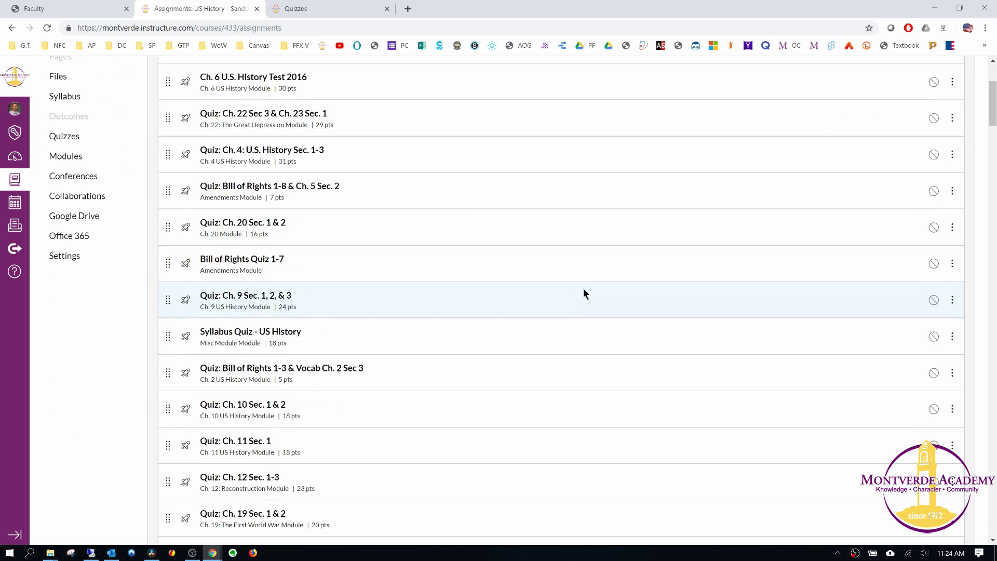
{"action": "scroll", "coordinate": [484, 358], "scroll_direction": "down", "scroll_amount": 5}
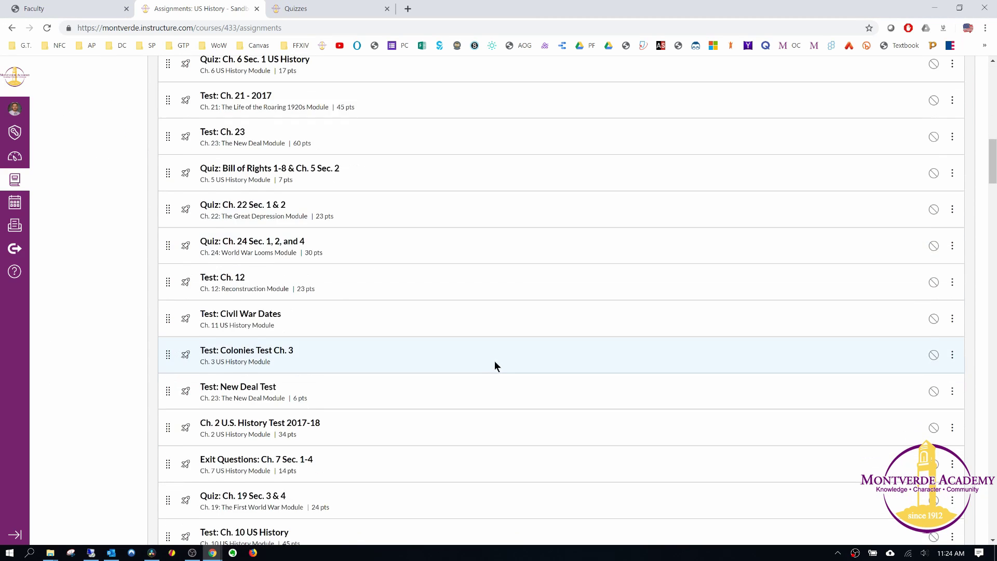
{"action": "scroll", "coordinate": [494, 365], "scroll_direction": "up", "scroll_amount": 15}
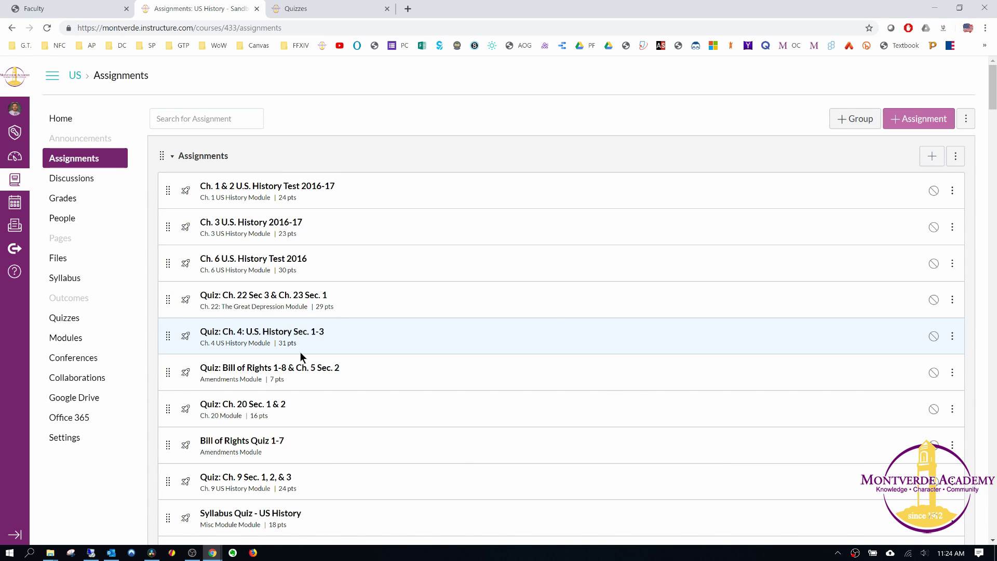
{"action": "scroll", "coordinate": [475, 400], "scroll_direction": "down", "scroll_amount": 5}
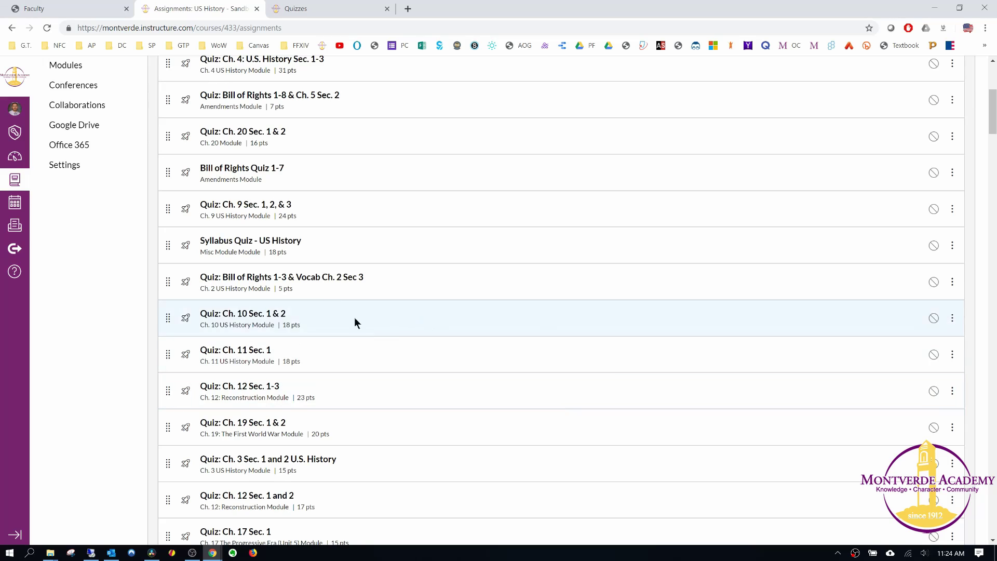
{"action": "scroll", "coordinate": [523, 362], "scroll_direction": "up", "scroll_amount": 1}
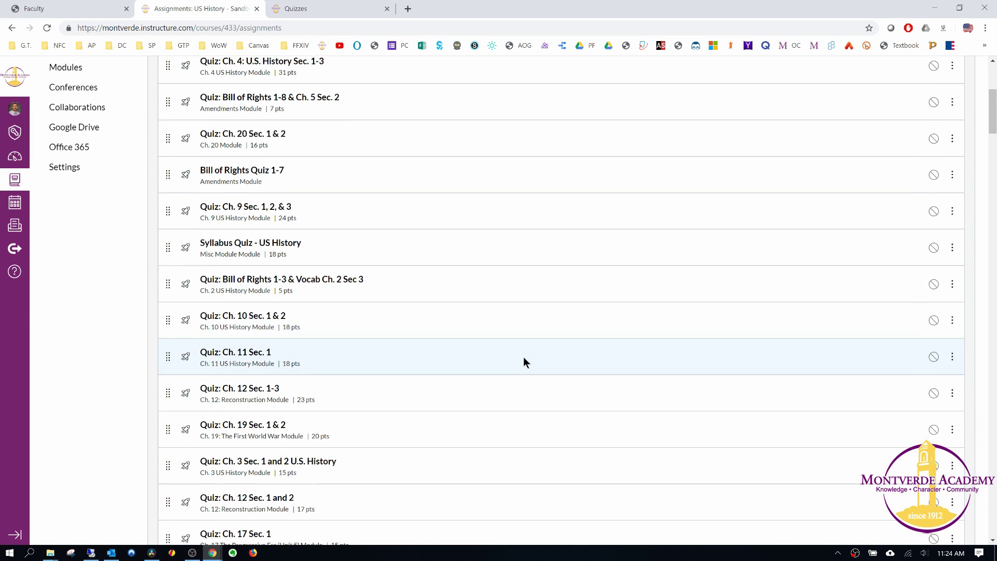
{"action": "scroll", "coordinate": [525, 358], "scroll_direction": "up", "scroll_amount": 5}
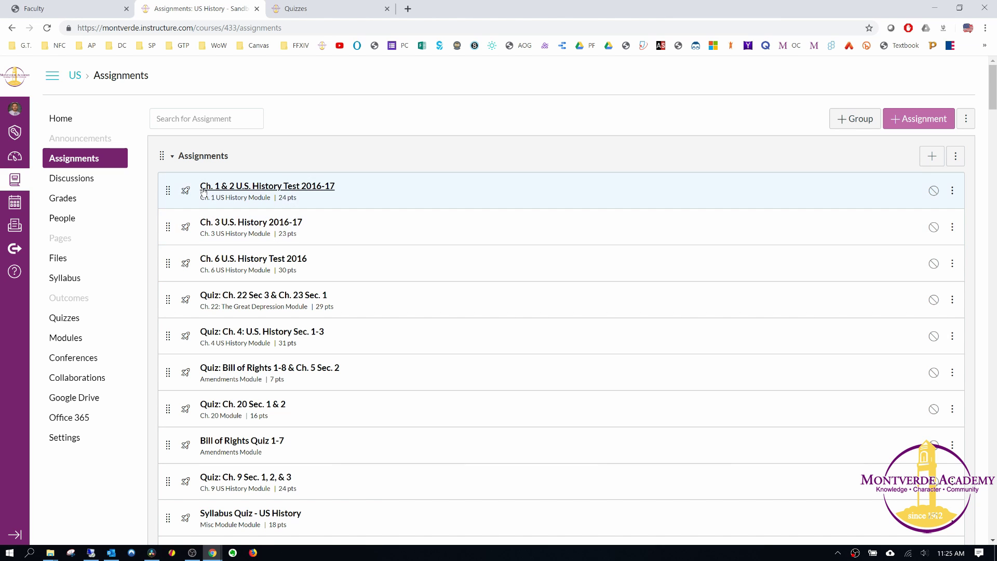
{"action": "left_click", "coordinate": [952, 226]}
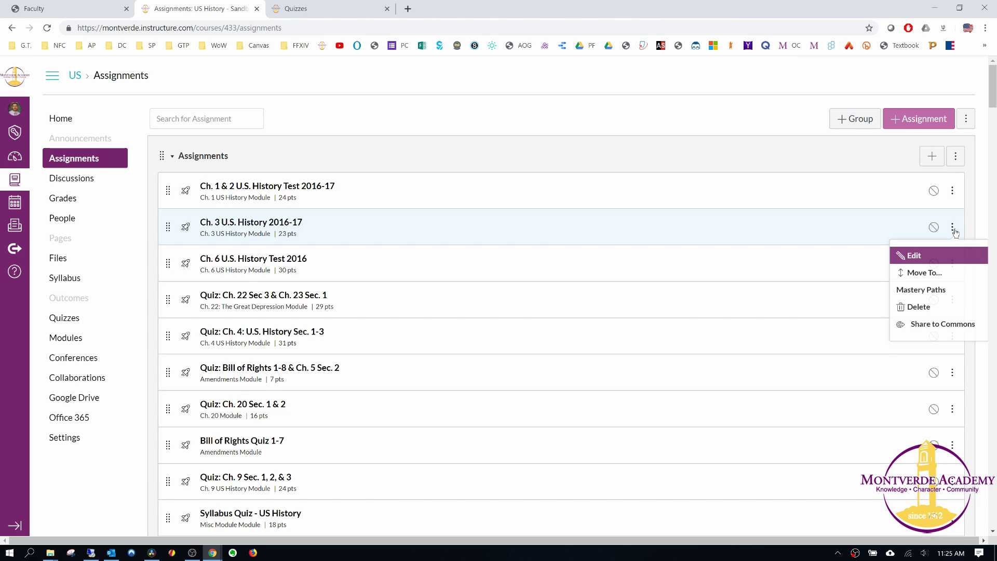
{"action": "left_click", "coordinate": [934, 330]}
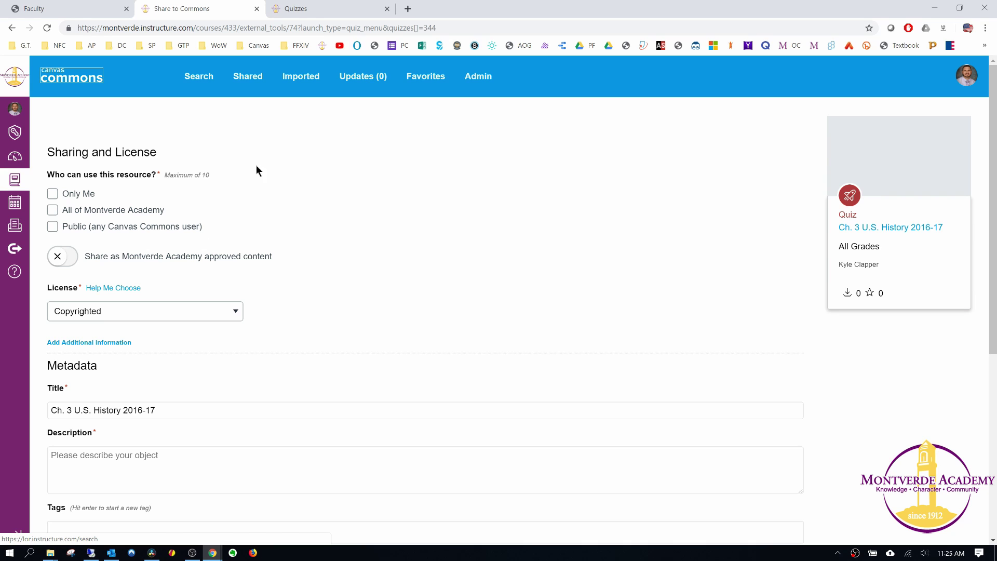
- Restrict use of the resource to Only Me and enter "U.S. Test 2016-17" as its description
{"action": "left_click", "coordinate": [54, 193]}
{"action": "scroll", "coordinate": [94, 354], "scroll_direction": "down", "scroll_amount": 4}
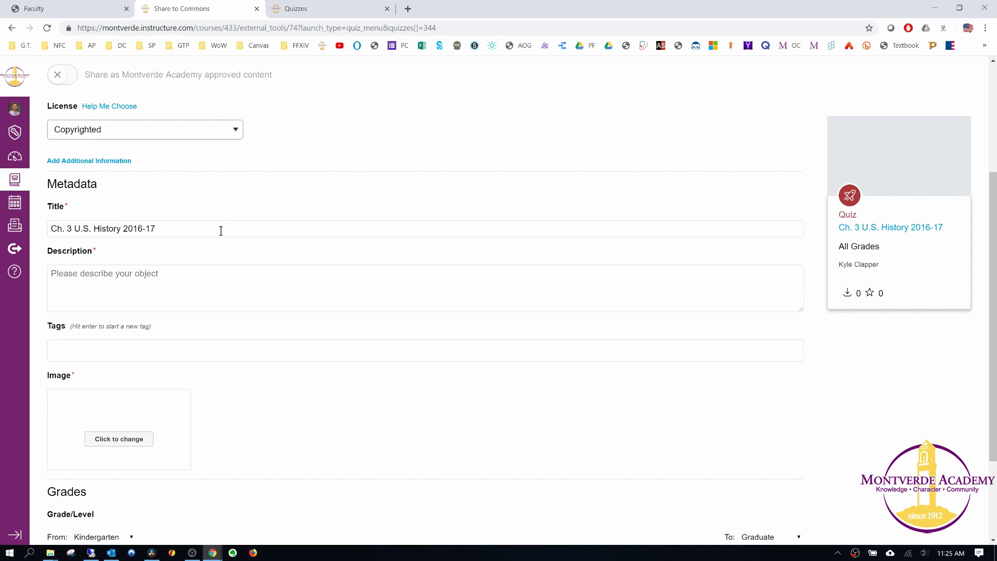
{"action": "left_click", "coordinate": [79, 276]}
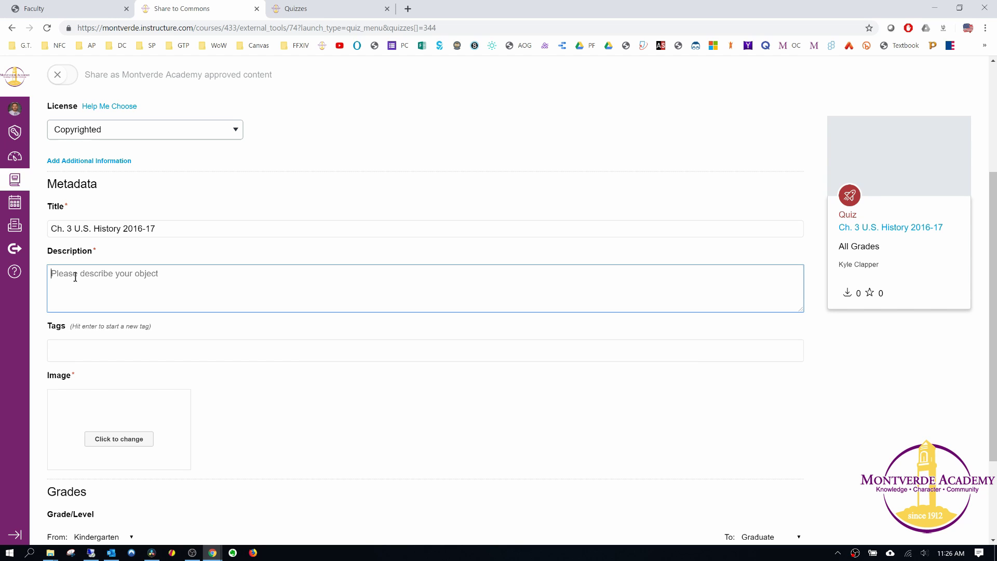
{"action": "type", "text": "U.S. Test 2016-17"}
- Try to share the quiz to Commons without a thumbnail image
{"action": "scroll", "coordinate": [361, 180], "scroll_direction": "up", "scroll_amount": 4}
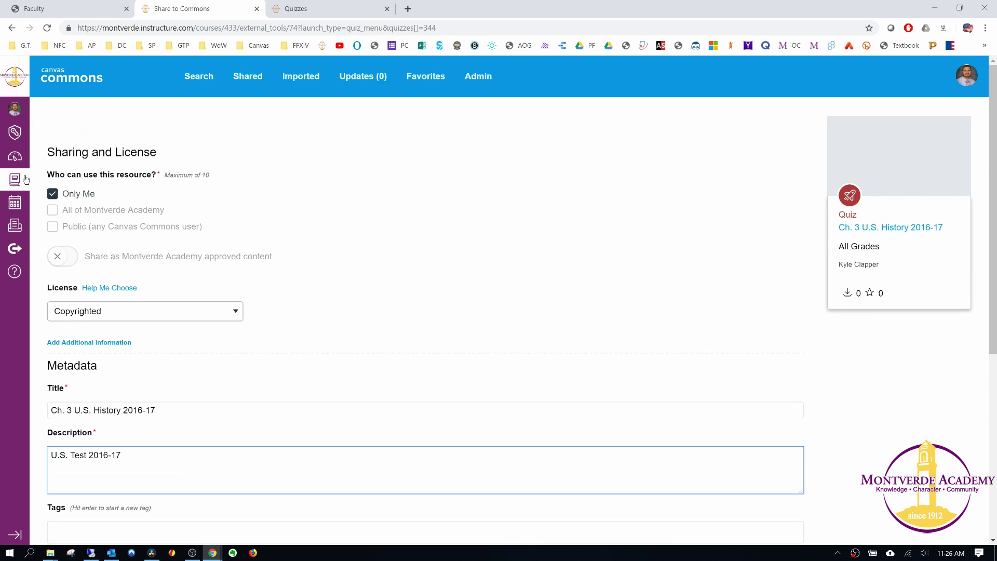
{"action": "scroll", "coordinate": [148, 223], "scroll_direction": "down", "scroll_amount": 6}
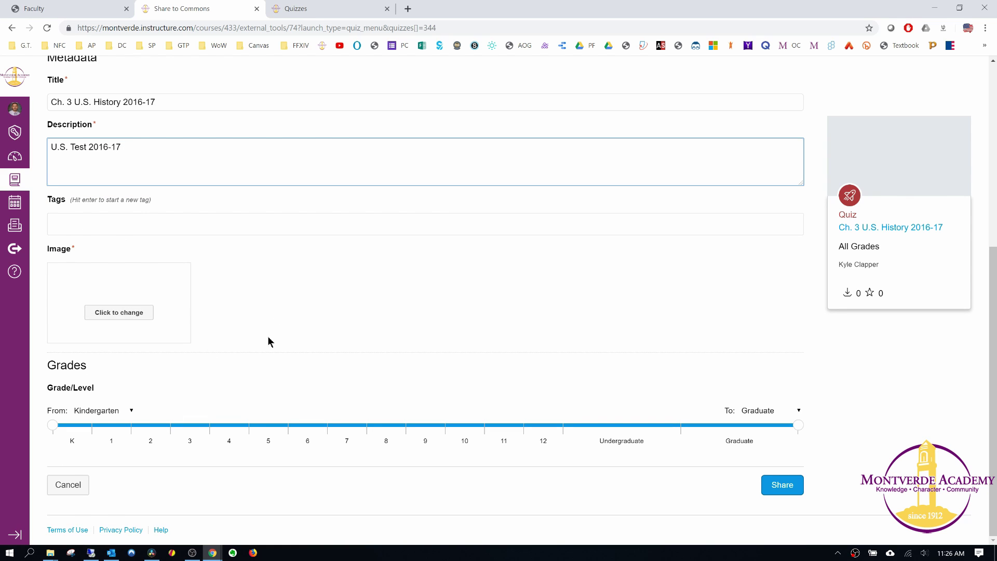
{"action": "left_click", "coordinate": [791, 493]}
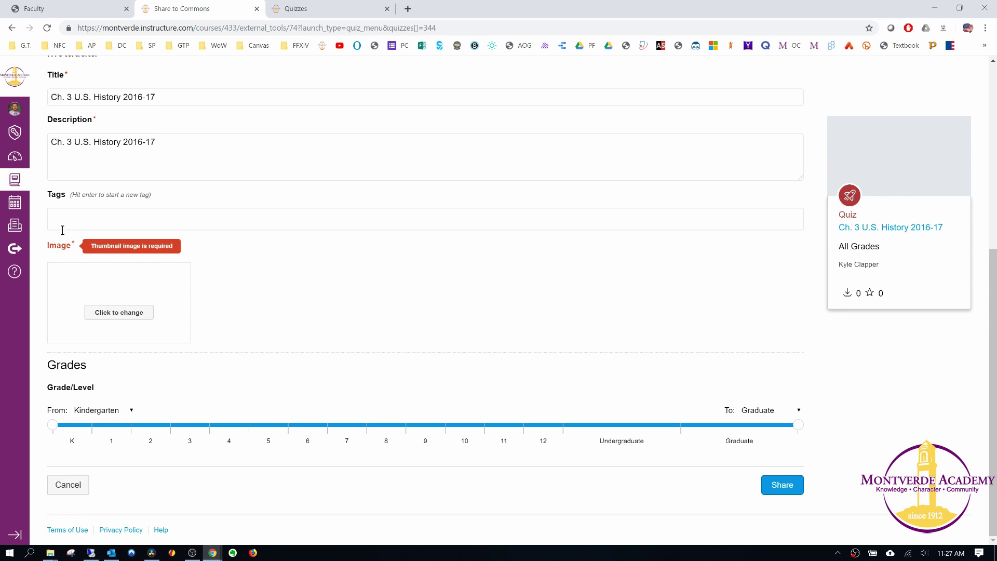
- Browse the computer for a thumbnail image in the Icons folder inside MVA School Material and Folders > Canvas on Google Drive
{"action": "left_click", "coordinate": [144, 312]}
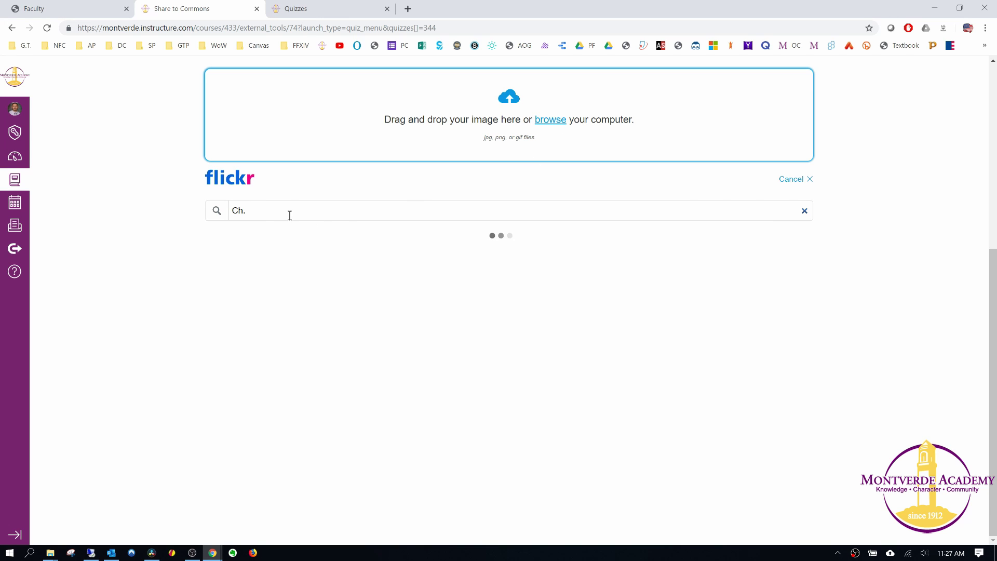
{"action": "left_click", "coordinate": [550, 120]}
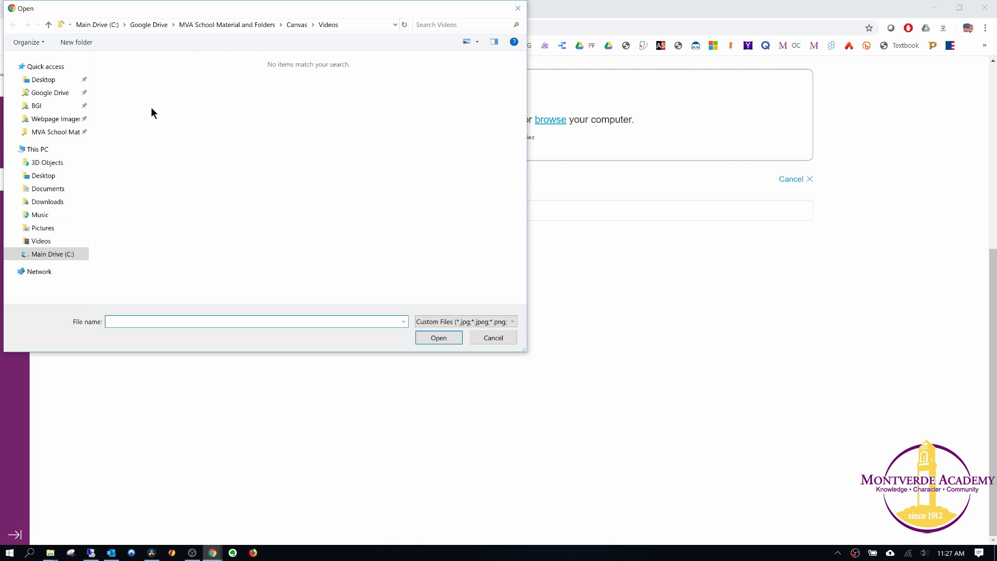
{"action": "left_click", "coordinate": [36, 105]}
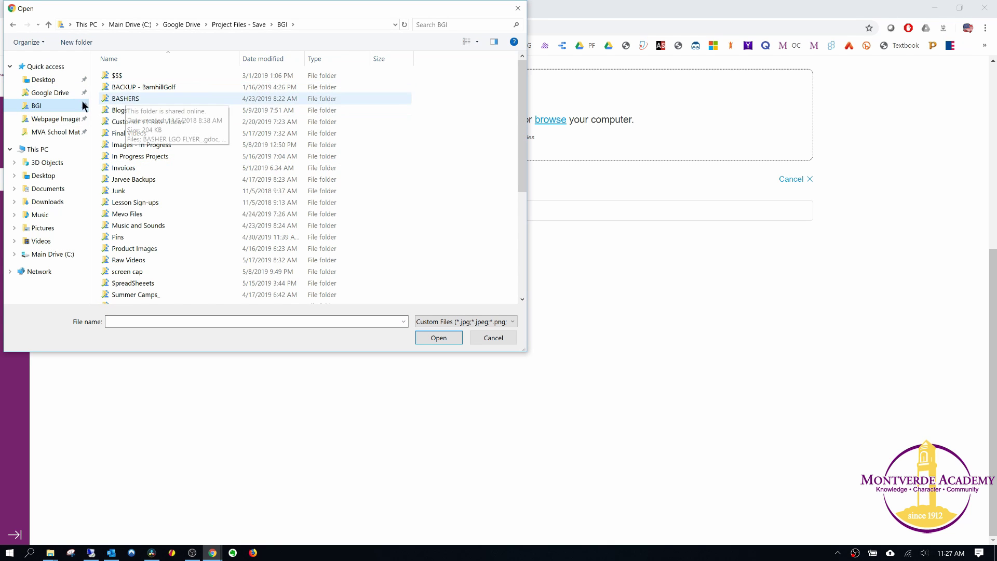
{"action": "left_click", "coordinate": [52, 92]}
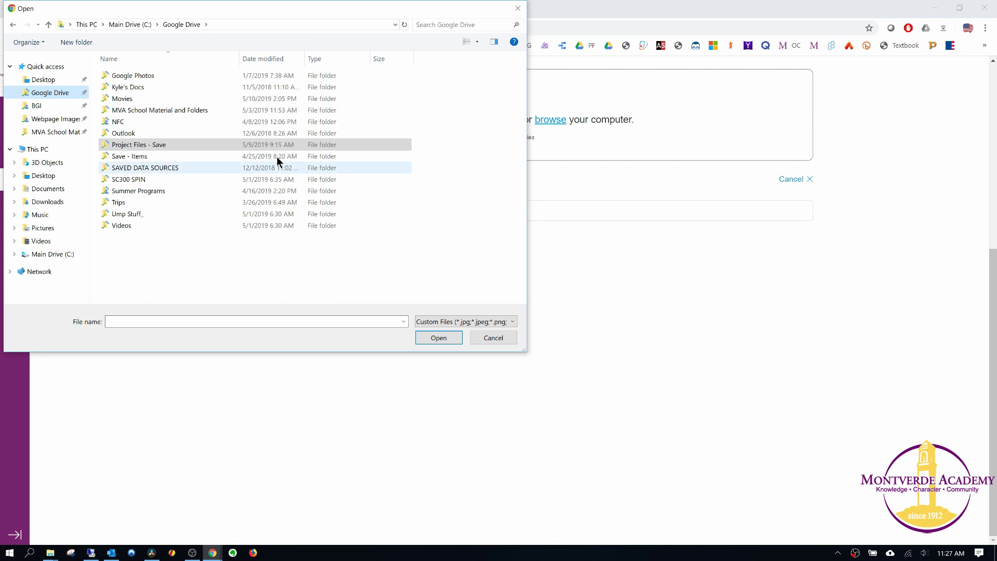
{"action": "left_click_drag", "start_coordinate": [283, 8], "coordinate": [302, 91]}
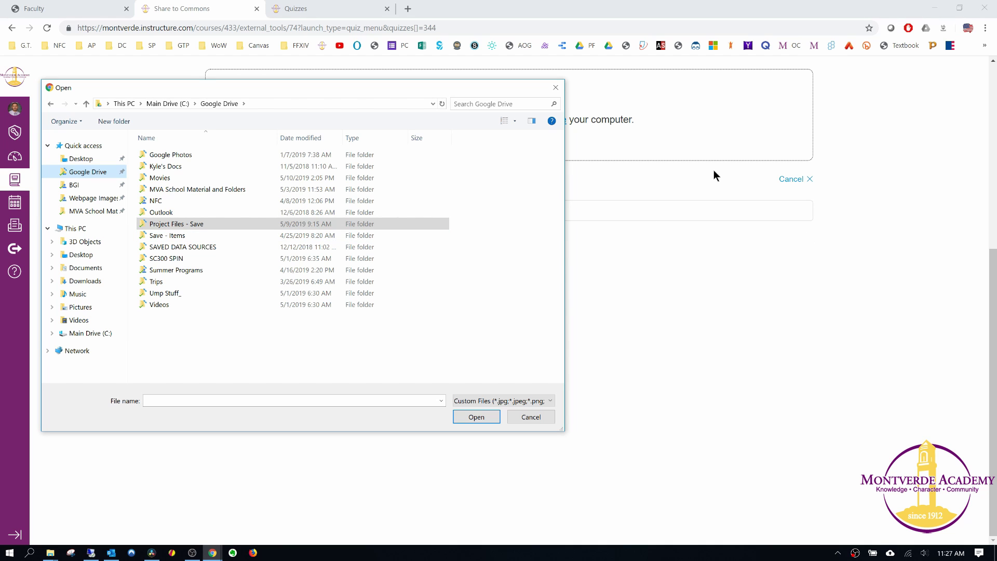
{"action": "double_click", "coordinate": [167, 186]}
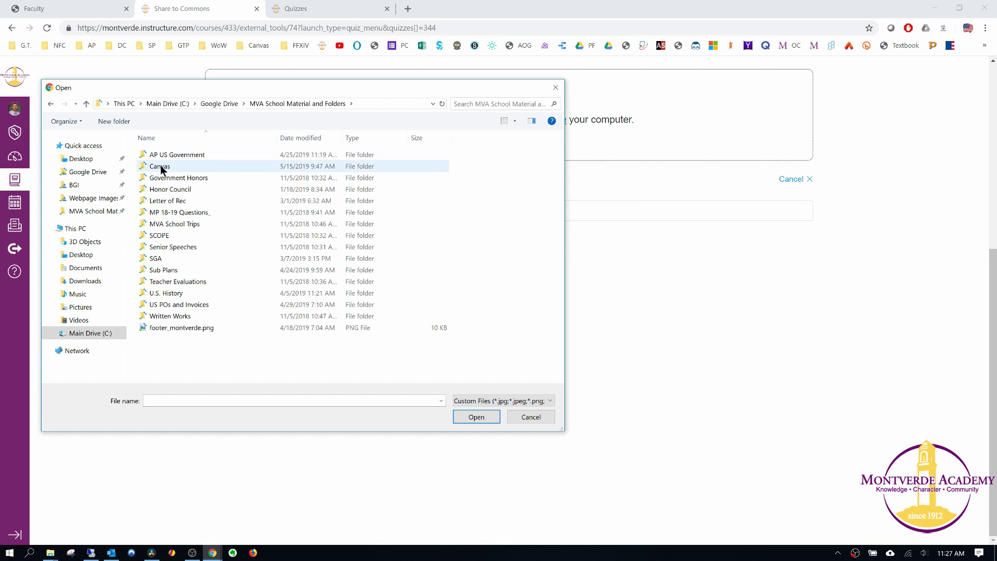
{"action": "double_click", "coordinate": [159, 166]}
{"action": "left_click", "coordinate": [231, 172]}
{"action": "double_click", "coordinate": [231, 171]}
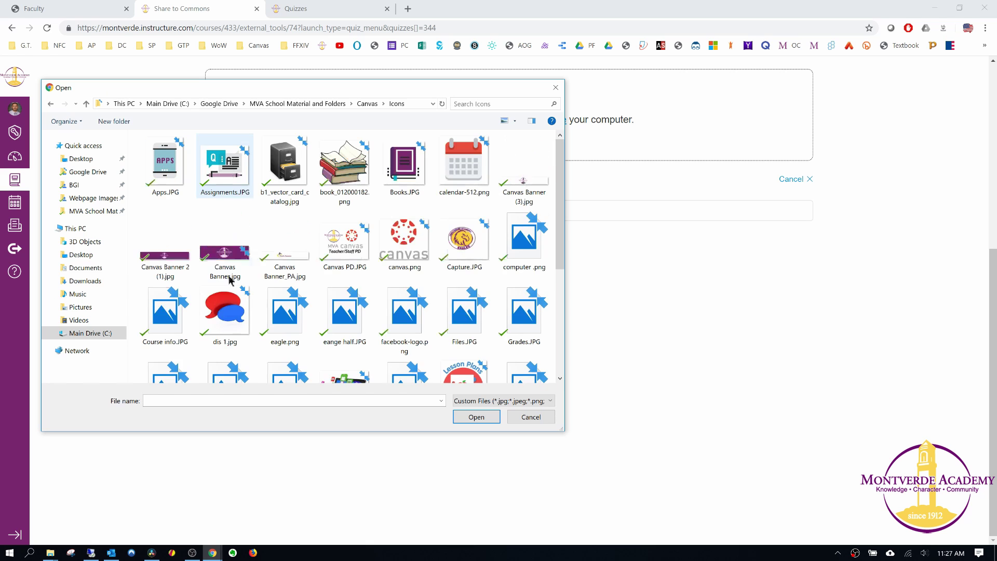
- Choose eagle.png from the Icons folder as the quiz's thumbnail image
{"action": "scroll", "coordinate": [343, 290], "scroll_direction": "down", "scroll_amount": 5}
{"action": "scroll", "coordinate": [311, 259], "scroll_direction": "up", "scroll_amount": 2}
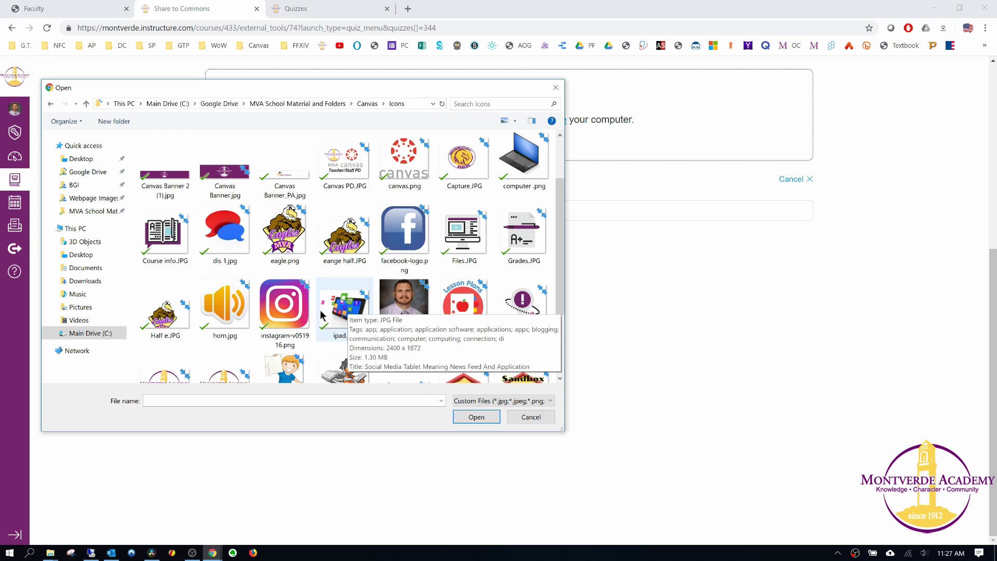
{"action": "left_click", "coordinate": [284, 223]}
{"action": "left_click", "coordinate": [475, 418]}
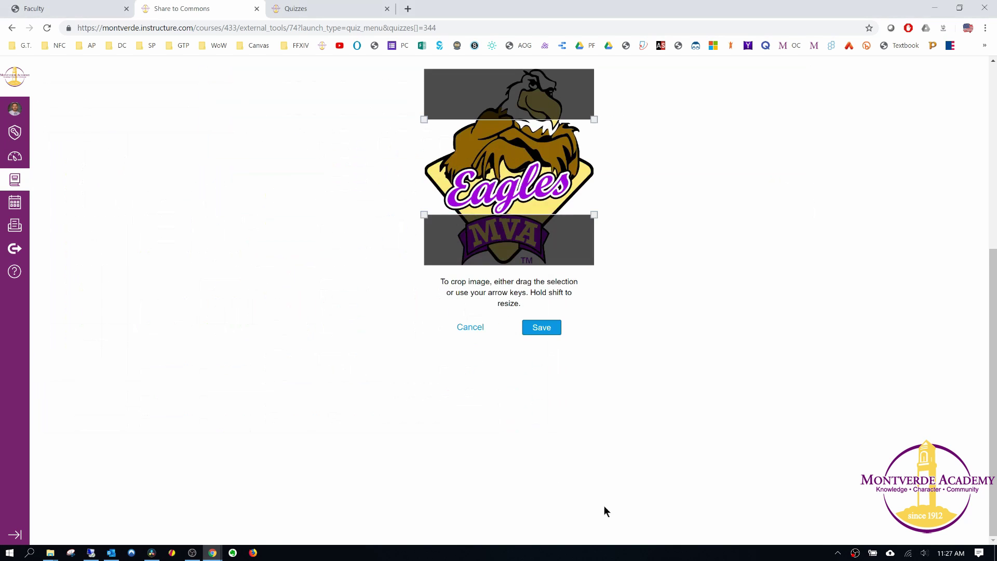
- Crop the thumbnail around the eagle's head and upper body, save it, and share the quiz to Commons
{"action": "left_click_drag", "start_coordinate": [516, 164], "coordinate": [545, 147]}
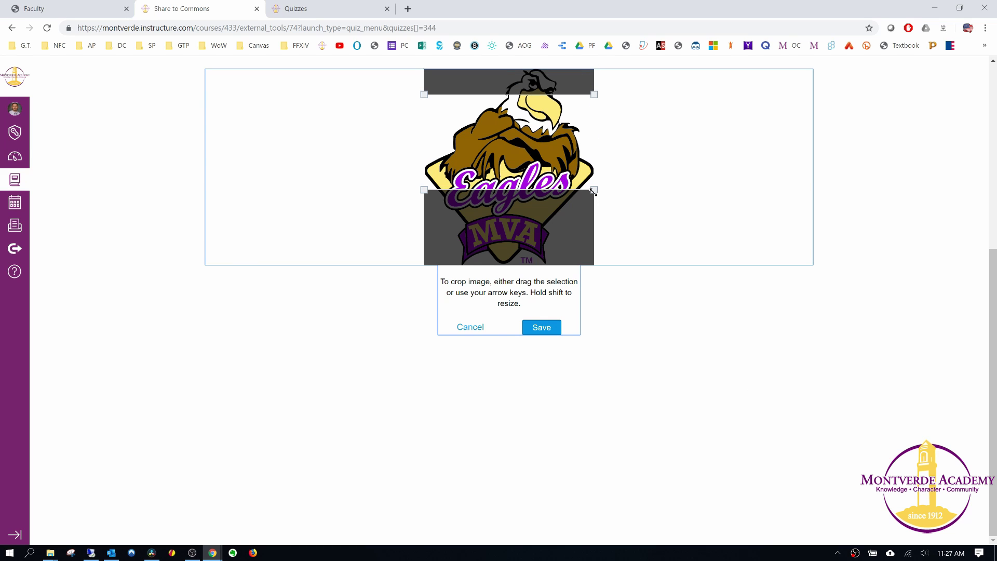
{"action": "left_click_drag", "start_coordinate": [595, 194], "coordinate": [643, 199]}
{"action": "key", "text": "Up"}
{"action": "key", "text": "Up"}
{"action": "key", "text": "Up"}
{"action": "key", "text": "Up"}
{"action": "key", "text": "Up"}
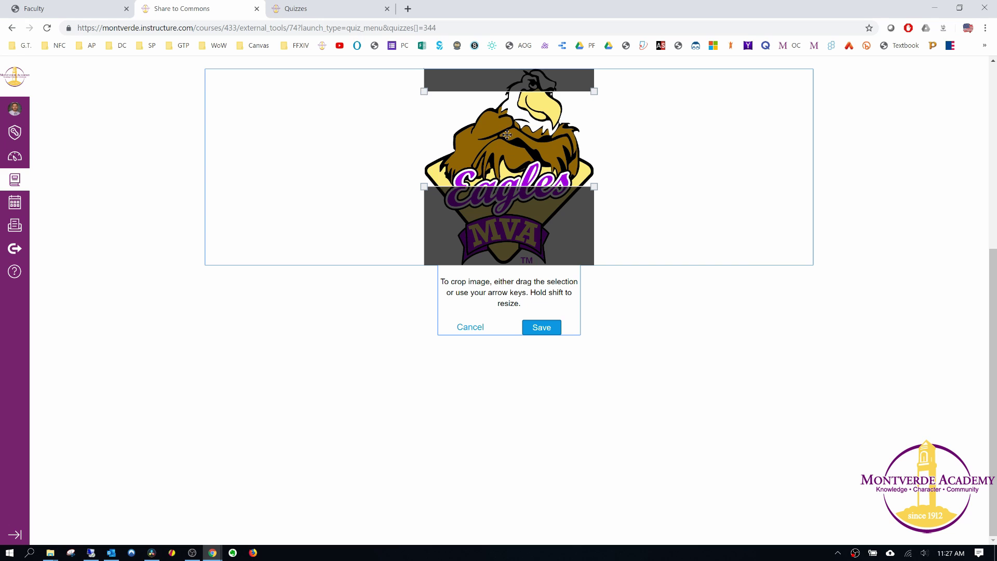
{"action": "left_click", "coordinate": [541, 327]}
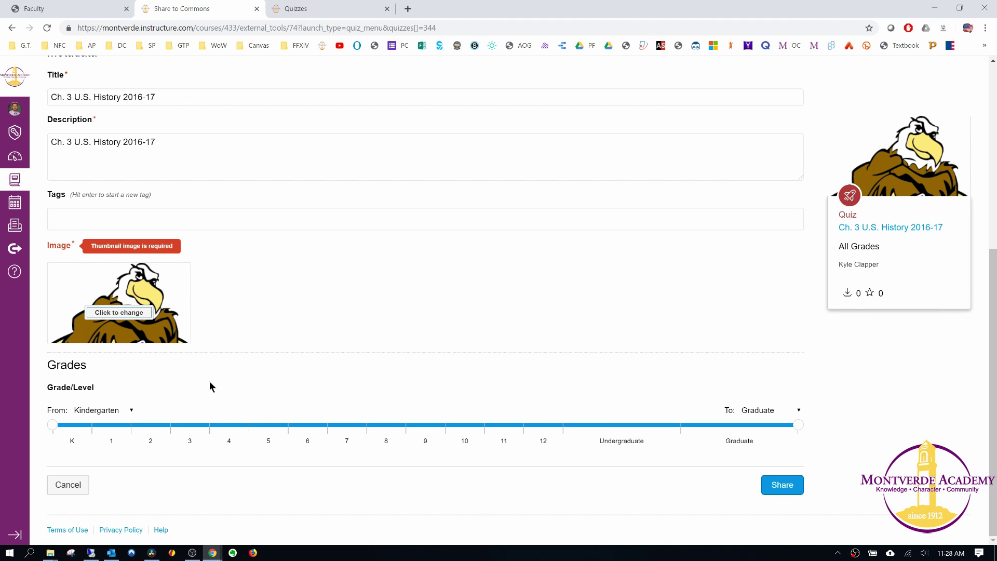
{"action": "left_click", "coordinate": [787, 484]}
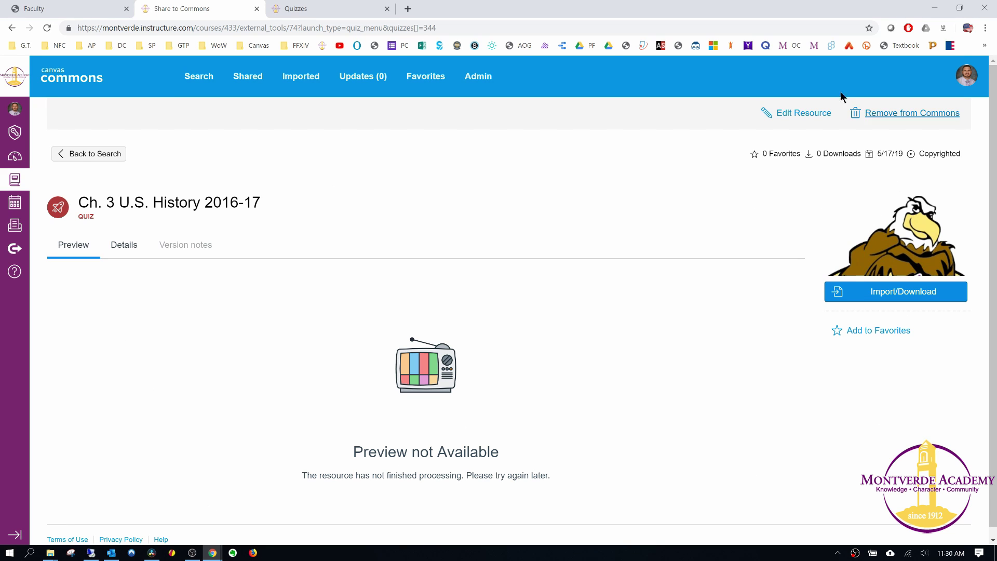
- Capture the quiz's Commons page with Snipping Tool and discard the snip without saving
{"action": "left_click", "coordinate": [71, 553]}
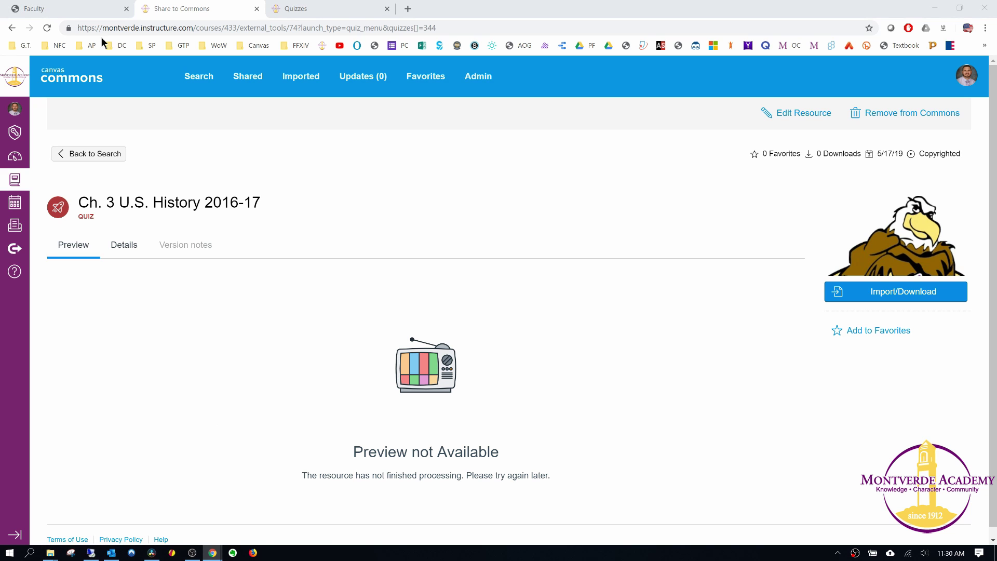
{"action": "left_click", "coordinate": [675, 147]}
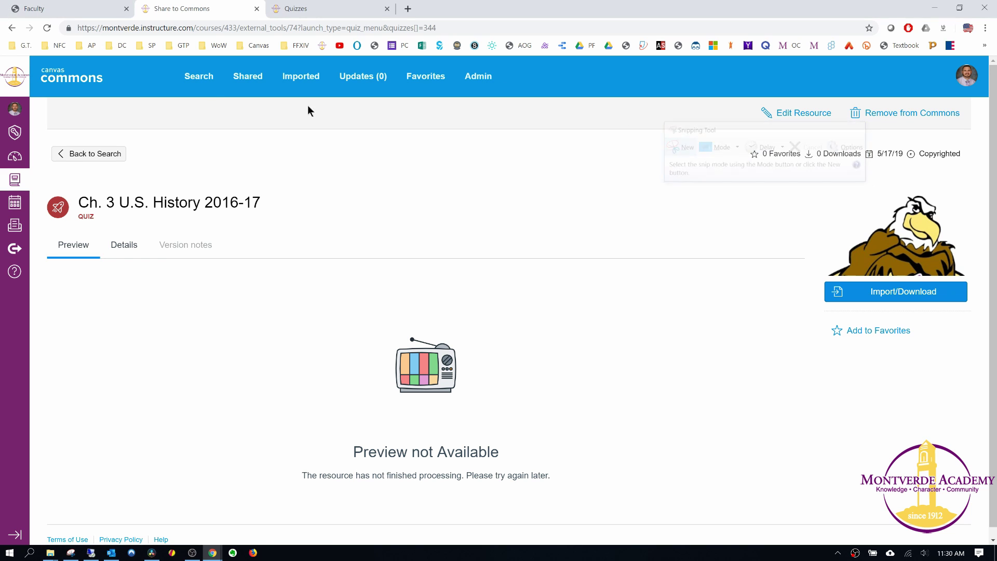
{"action": "left_click_drag", "start_coordinate": [3, 23], "coordinate": [985, 527]}
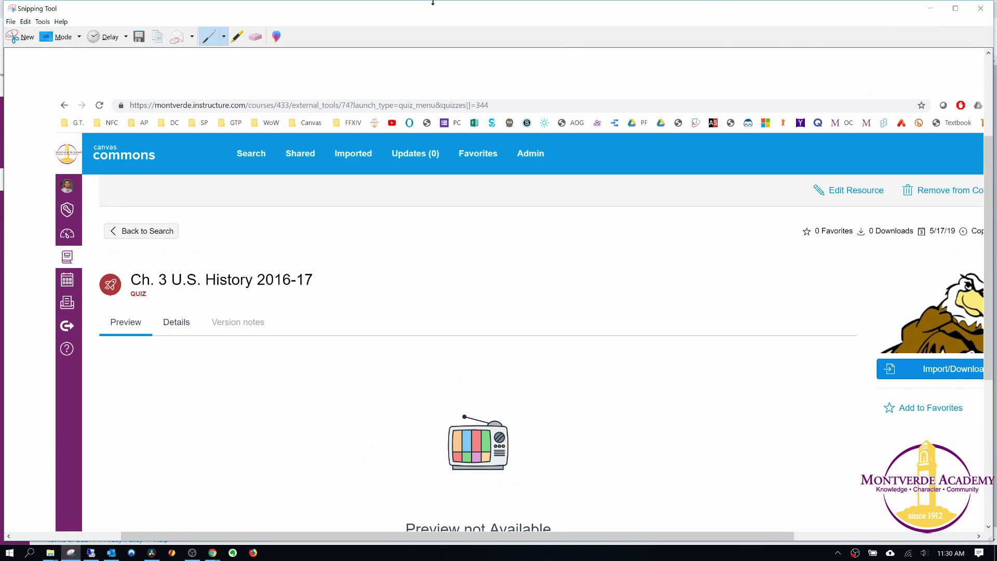
{"action": "left_click", "coordinate": [980, 8]}
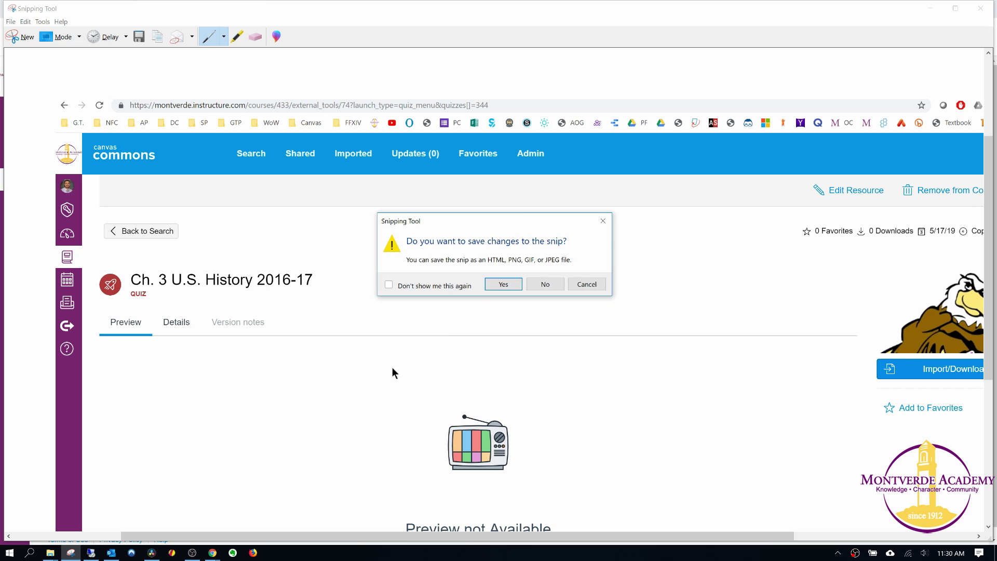
{"action": "left_click", "coordinate": [545, 293]}
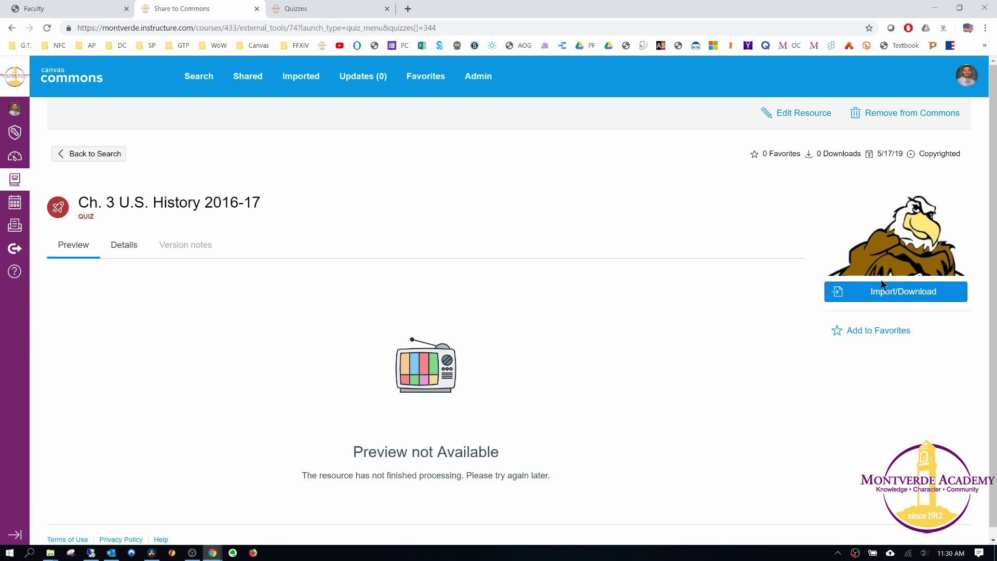
- Open the Files area of the US History - Sandbox course
{"action": "left_click", "coordinate": [15, 180]}
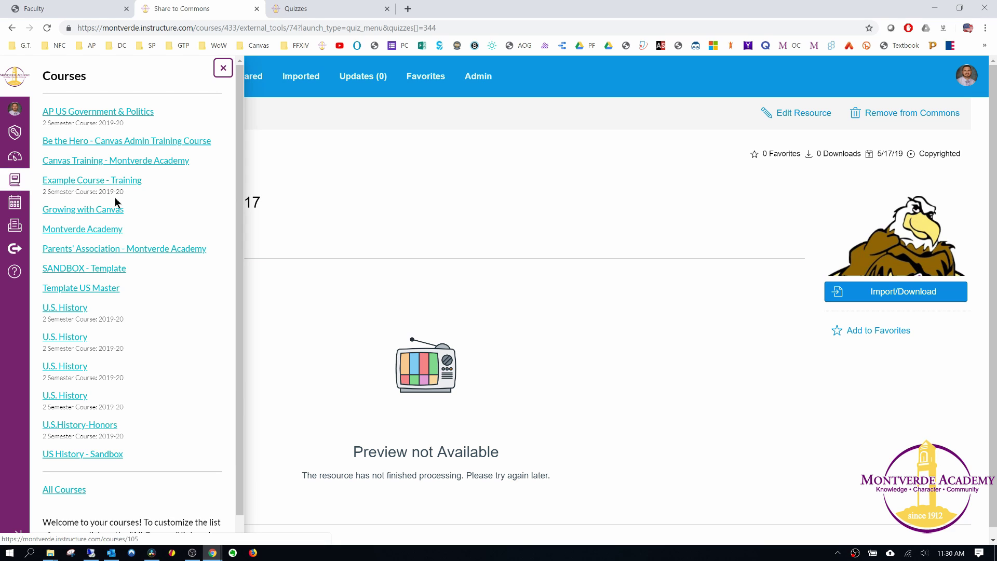
{"action": "left_click", "coordinate": [97, 455]}
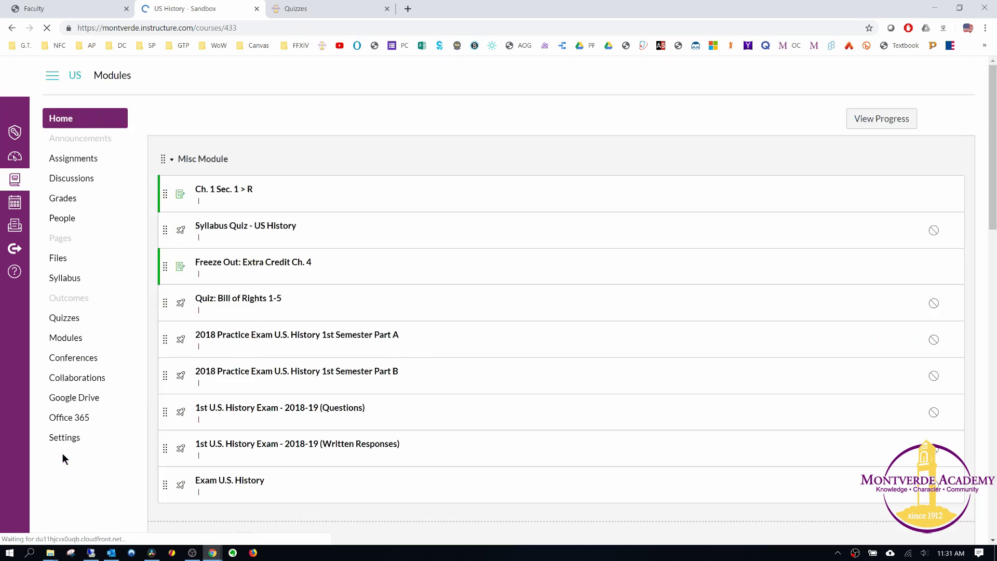
{"action": "left_click", "coordinate": [60, 257]}
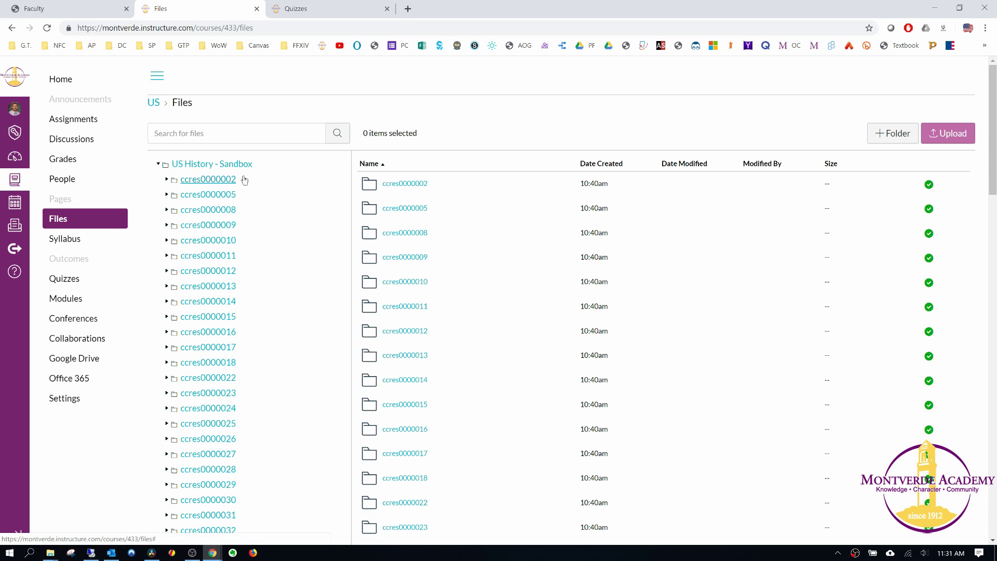
- Preview ccres0000002.html inside the ccres0000002 folder and close the preview
{"action": "left_click", "coordinate": [407, 186]}
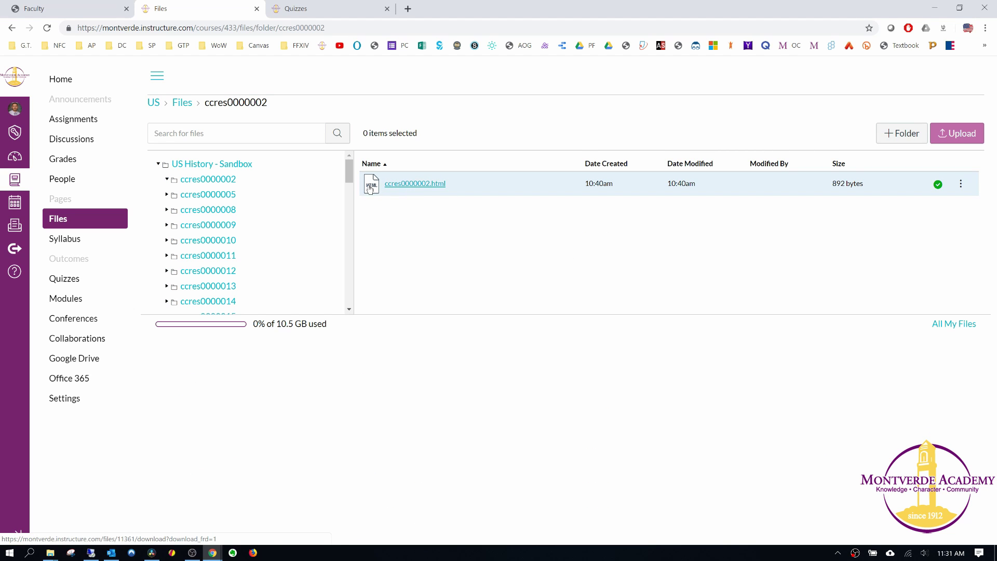
{"action": "left_click", "coordinate": [415, 184]}
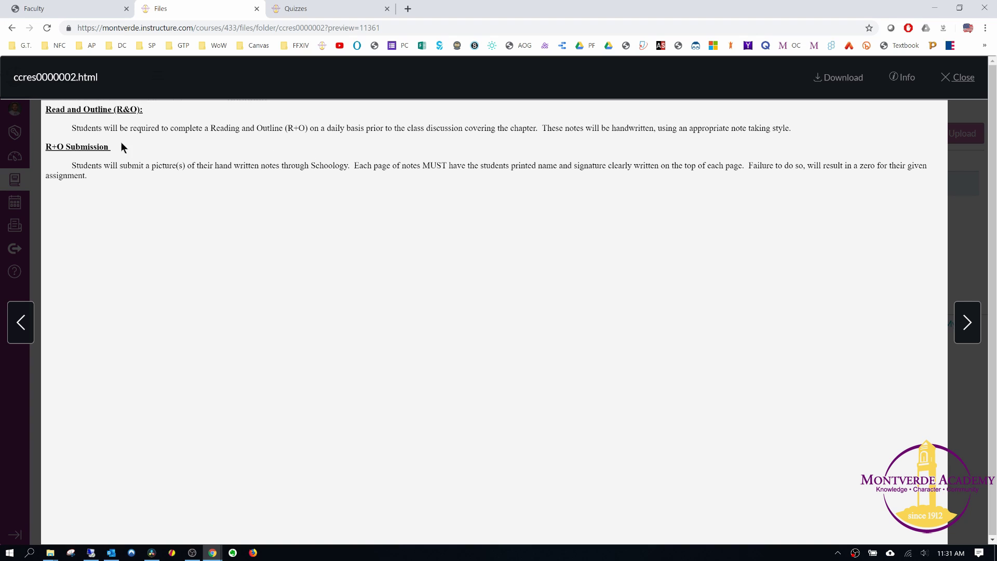
{"action": "left_click", "coordinate": [962, 79]}
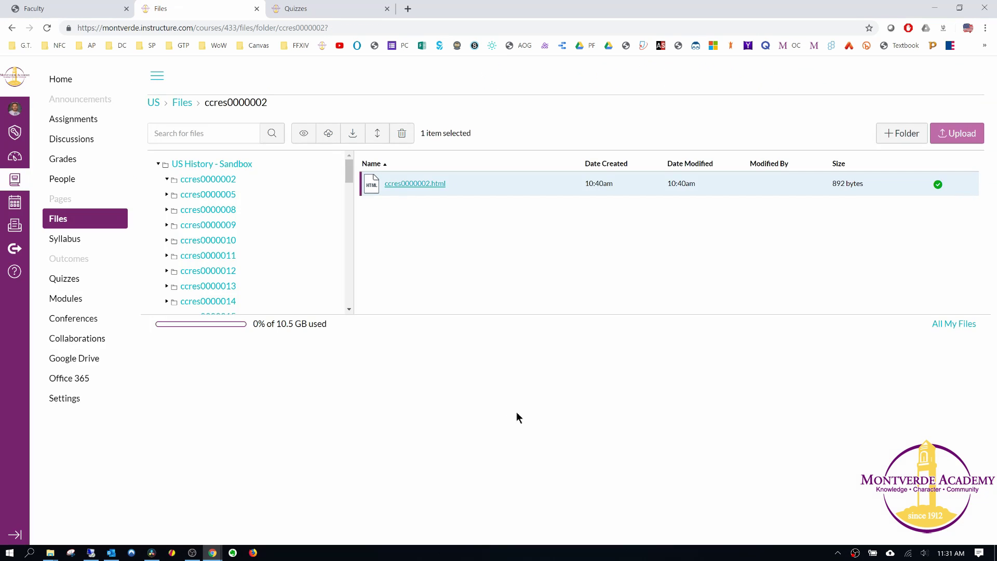
- Delete the ccres0000002 folder and its contents from the course's root folder
{"action": "left_click", "coordinate": [213, 165]}
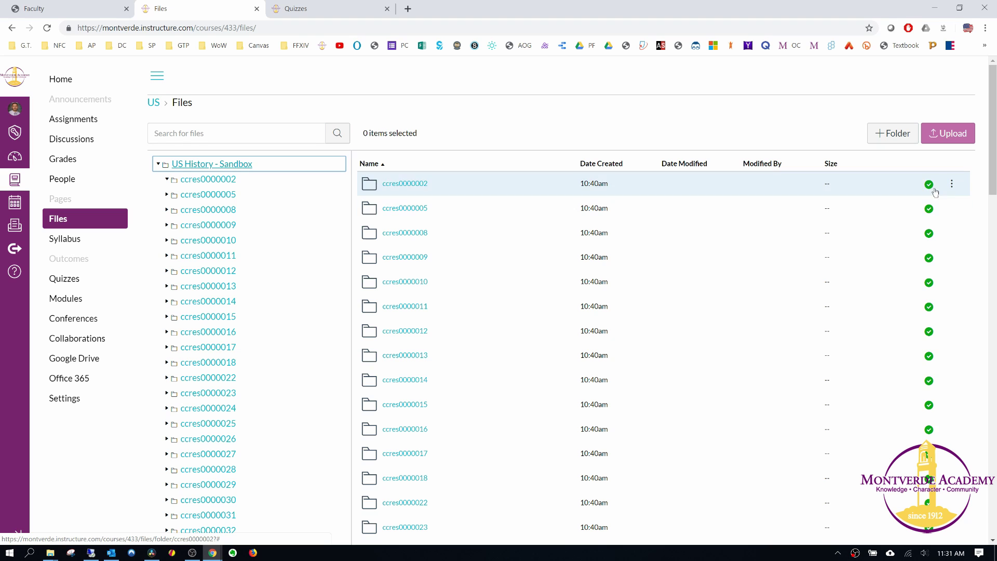
{"action": "left_click", "coordinate": [953, 184]}
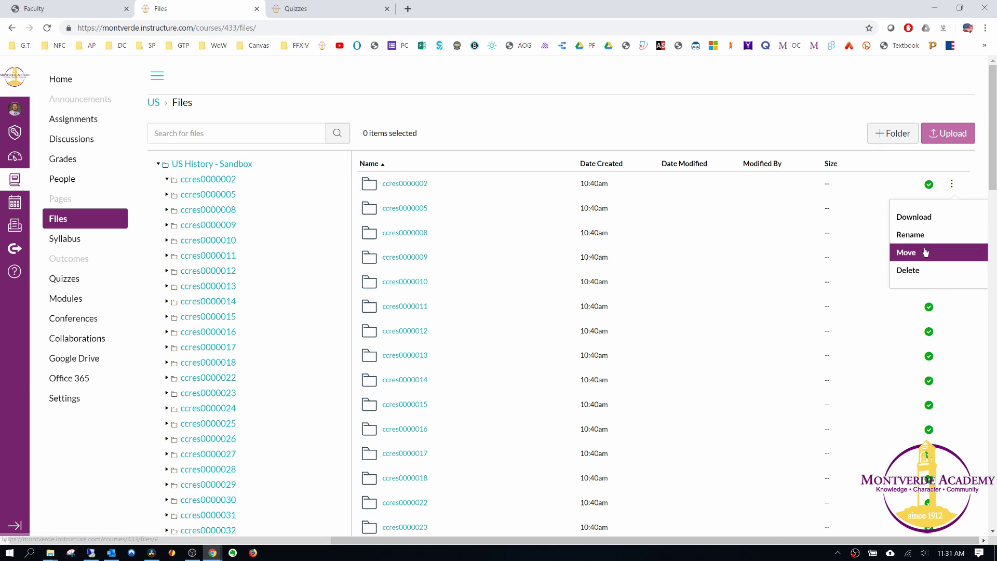
{"action": "left_click", "coordinate": [920, 272]}
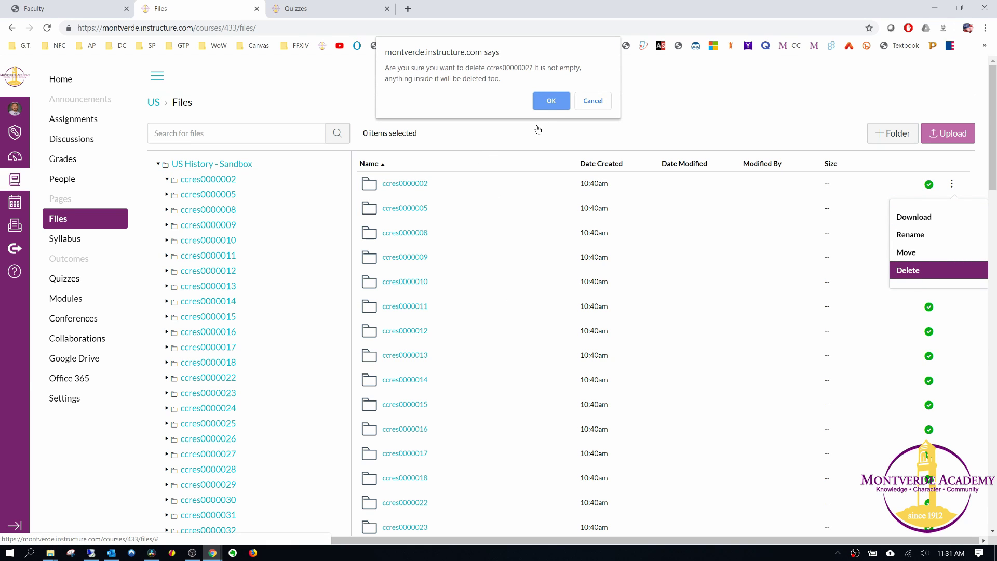
{"action": "left_click", "coordinate": [541, 106]}
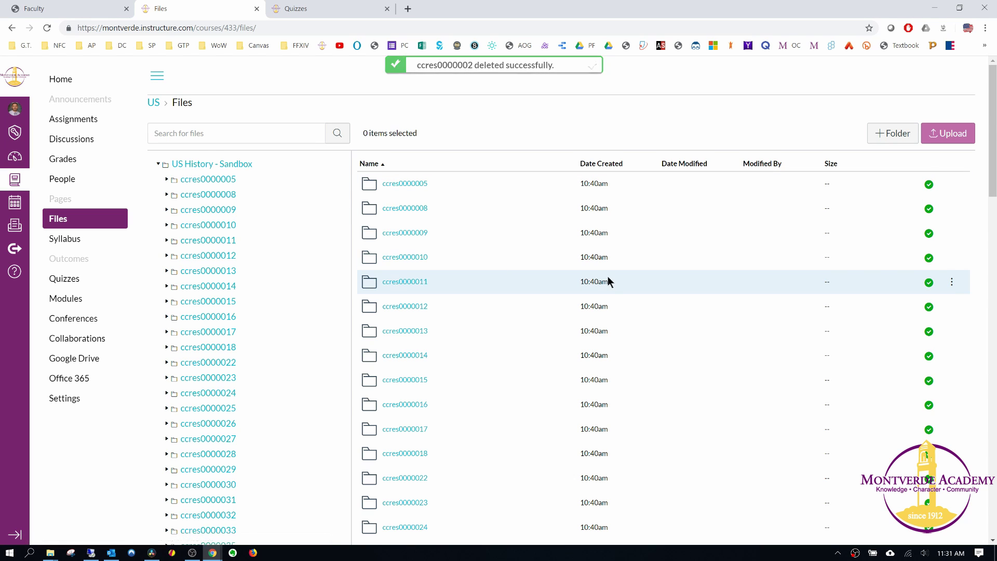
- Create a folder named "U.S. History Unit 1" in the course files and open it
{"action": "scroll", "coordinate": [605, 291], "scroll_direction": "down", "scroll_amount": 5}
{"action": "scroll", "coordinate": [576, 311], "scroll_direction": "up", "scroll_amount": 5}
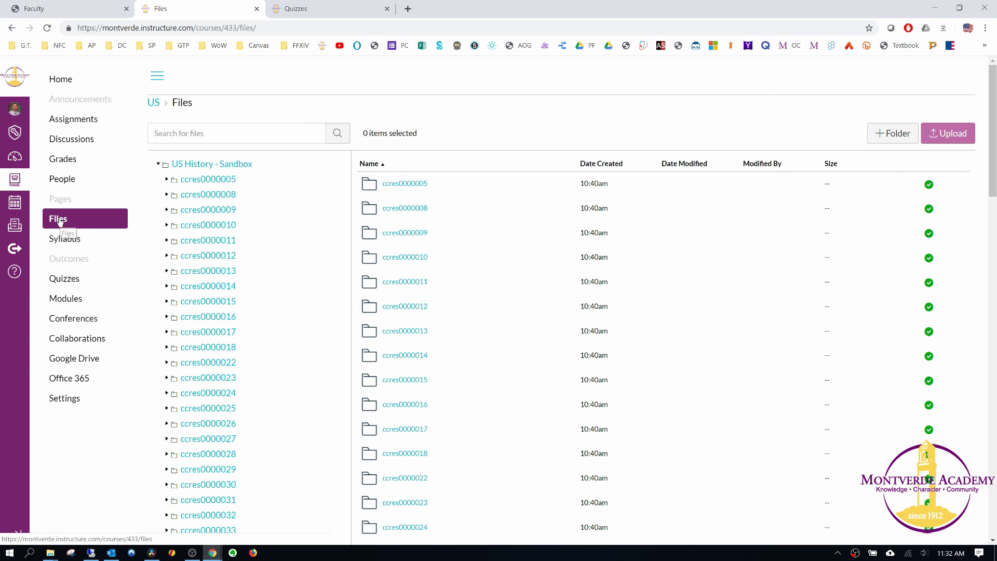
{"action": "left_click", "coordinate": [898, 136]}
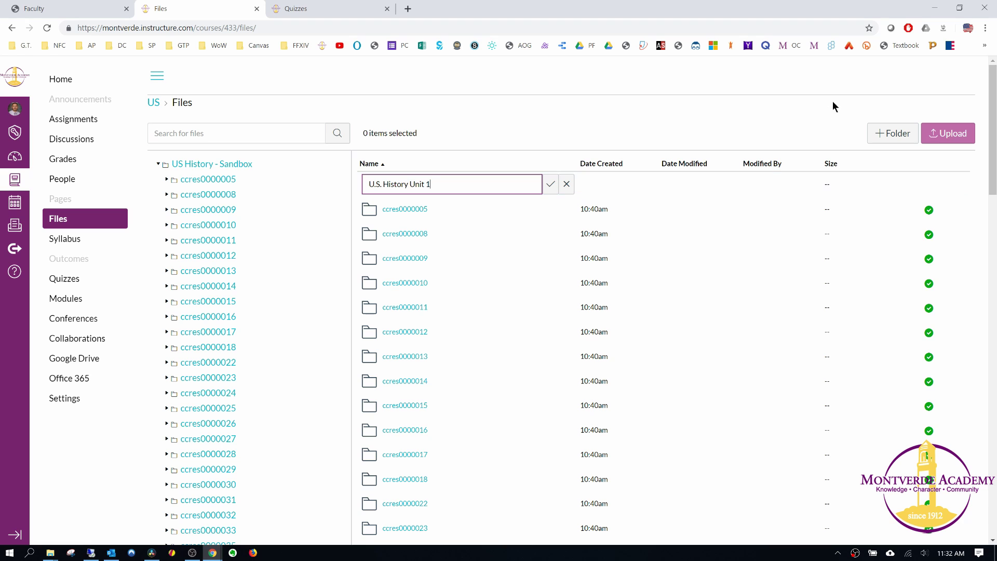
{"action": "left_click", "coordinate": [550, 184]}
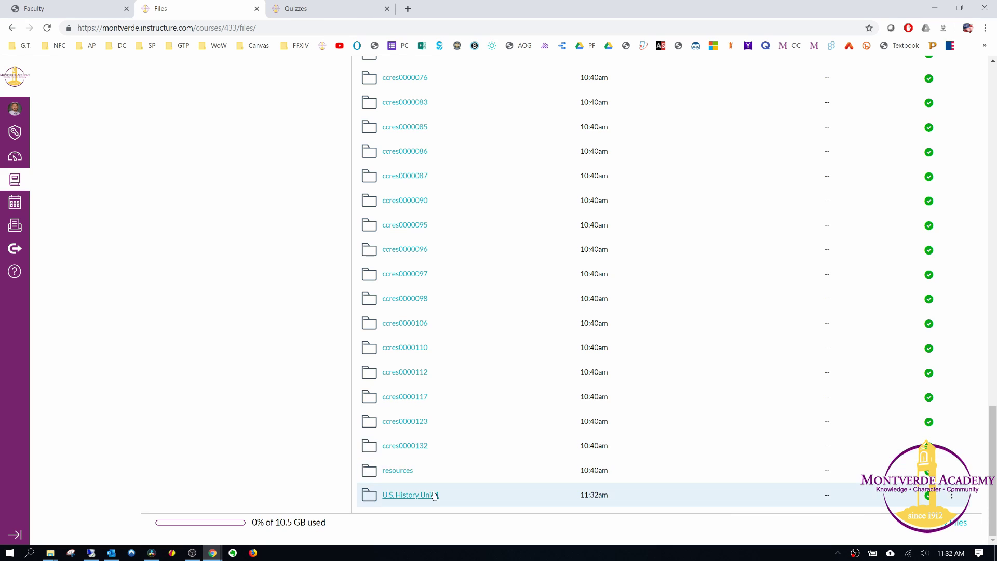
{"action": "left_click", "coordinate": [464, 496]}
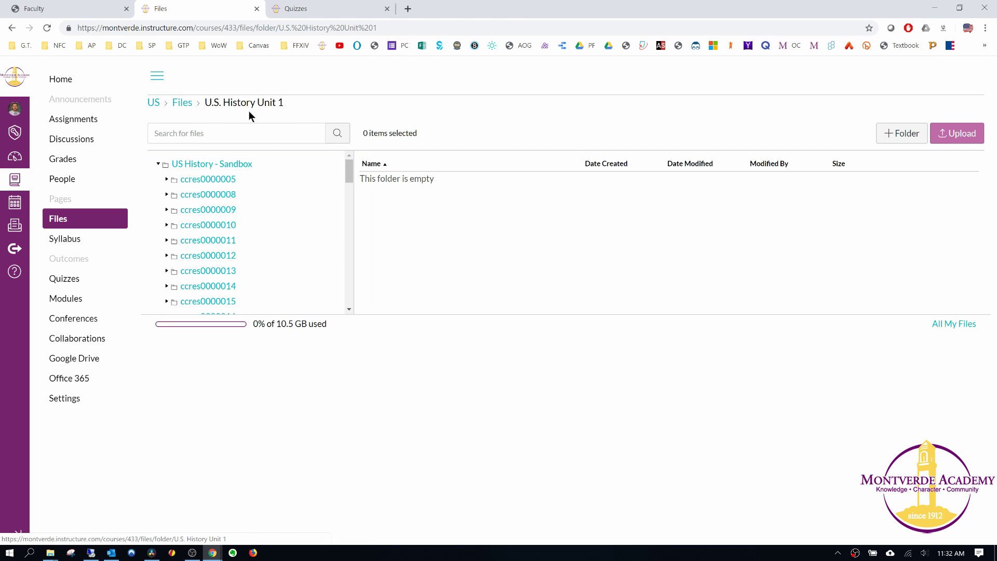
- Upload canvas.png from the Icons folder into the U.S. History Unit 1 folder
{"action": "left_click", "coordinate": [959, 136]}
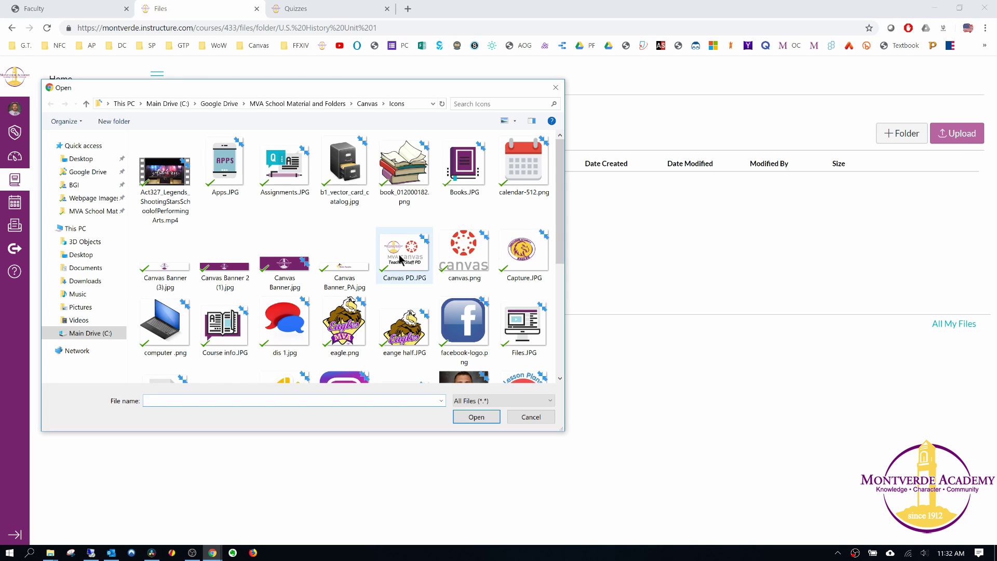
{"action": "left_click_drag", "start_coordinate": [467, 93], "coordinate": [592, 84]}
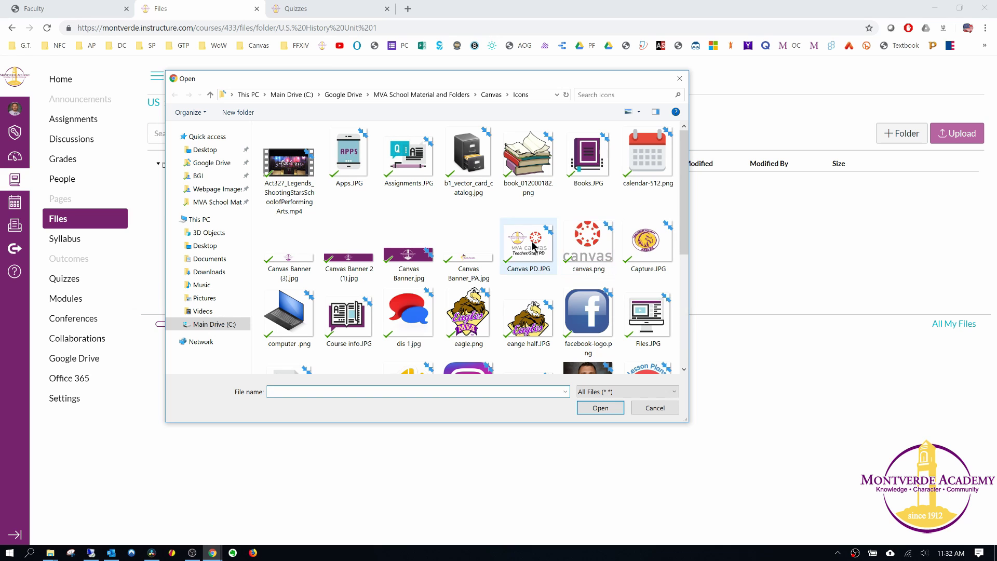
{"action": "left_click", "coordinate": [583, 242]}
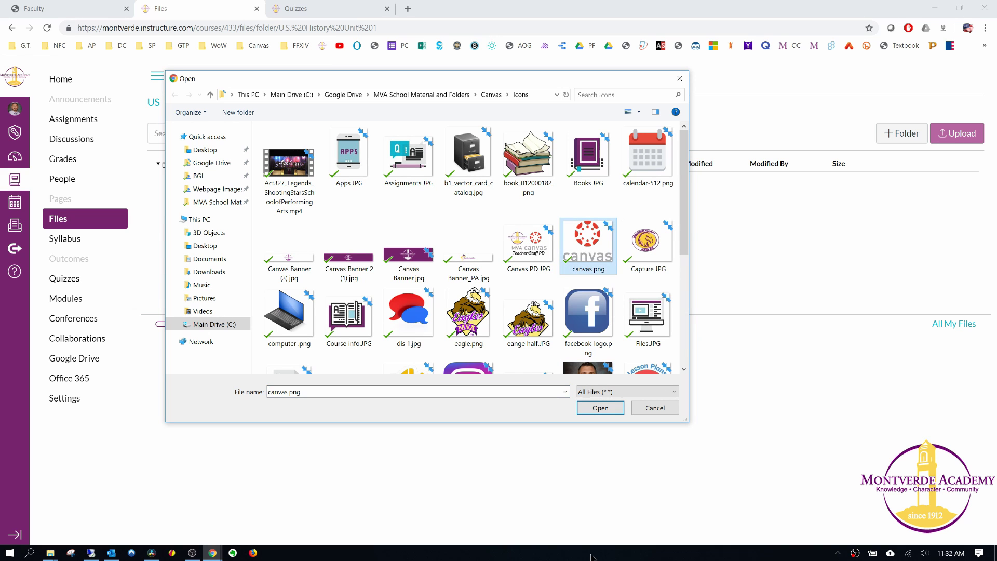
{"action": "left_click", "coordinate": [599, 409]}
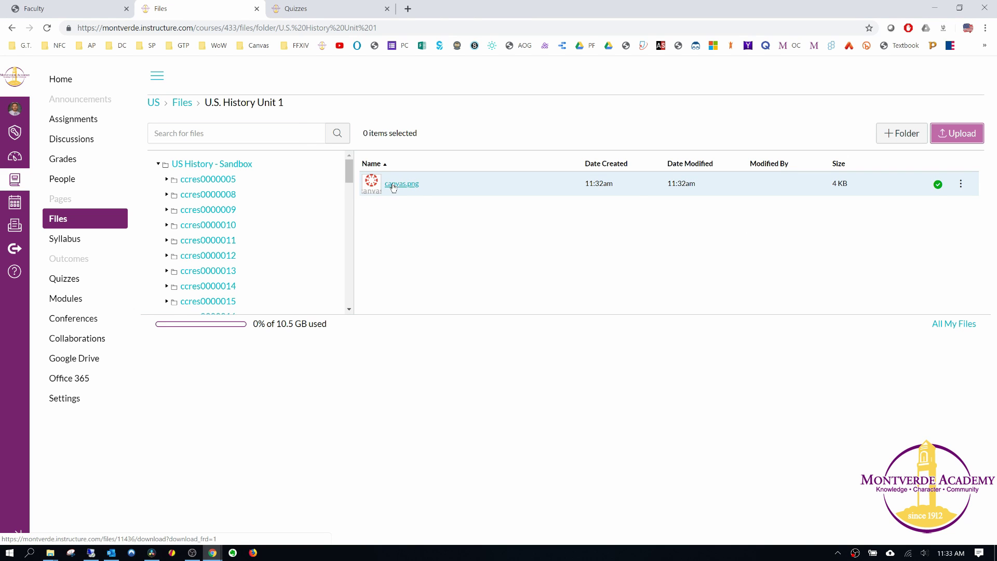
- Set the permissions of canvas.png to Unpublish and save the change
{"action": "left_click", "coordinate": [938, 184]}
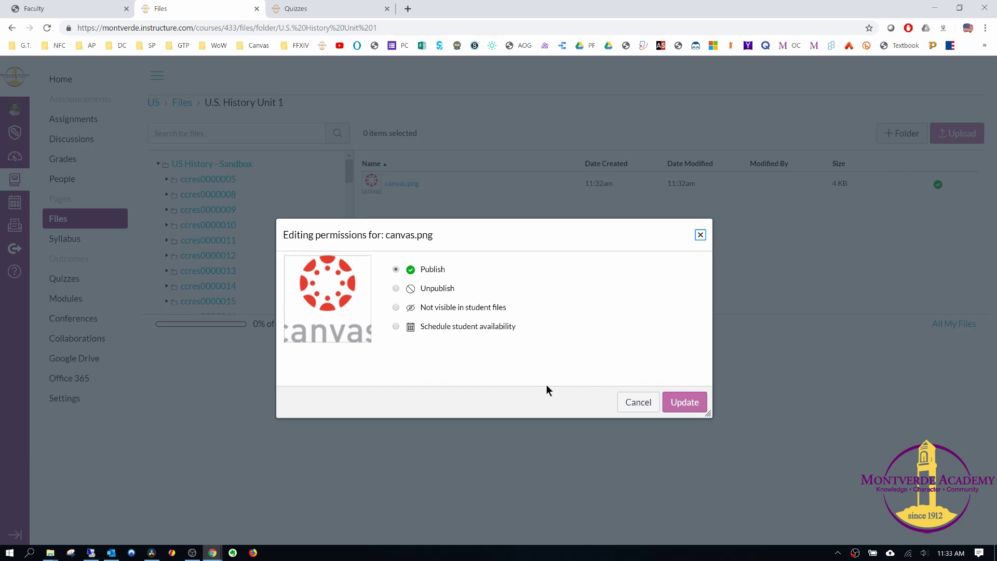
{"action": "left_click", "coordinate": [700, 235]}
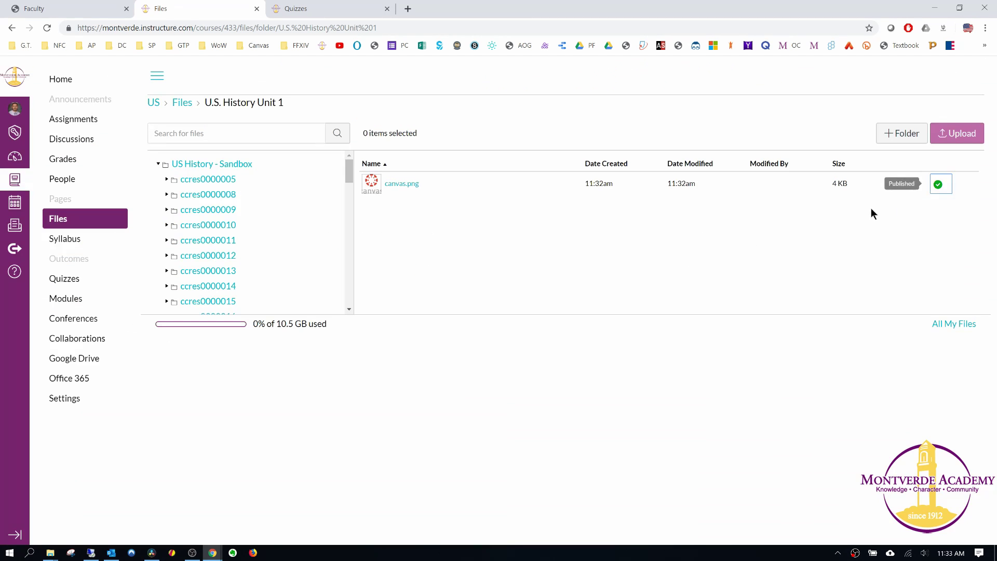
{"action": "left_click", "coordinate": [937, 187]}
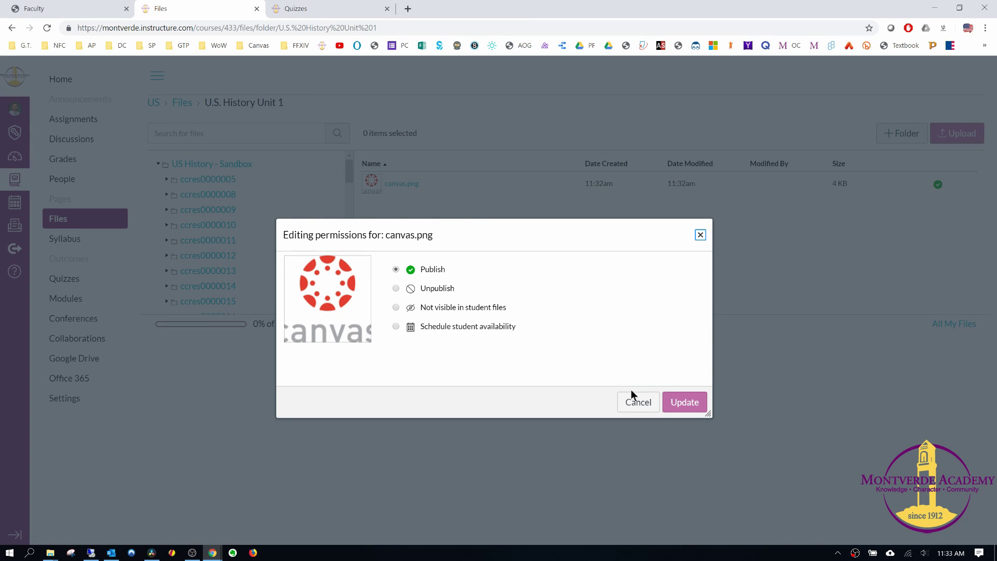
{"action": "left_click", "coordinate": [396, 290]}
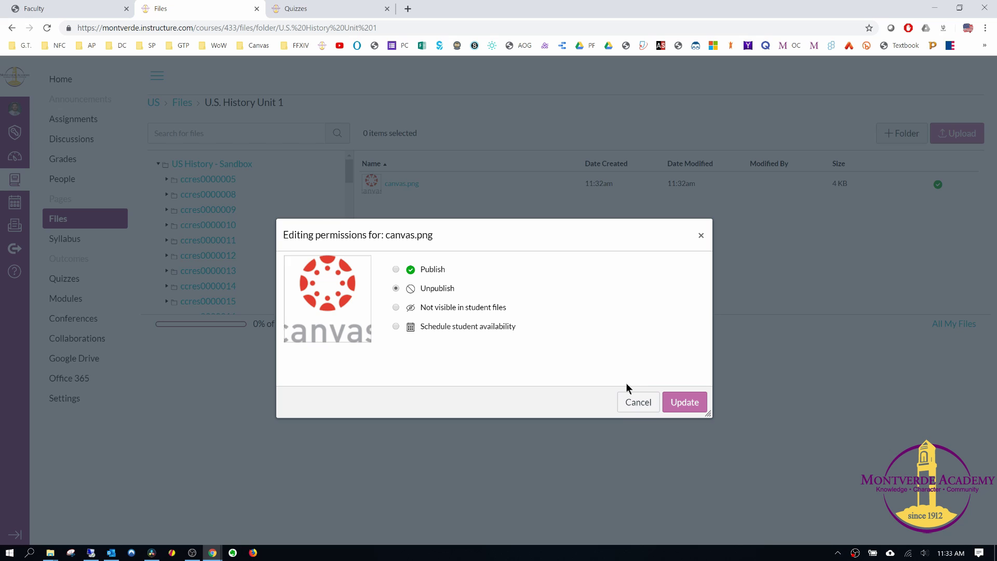
{"action": "left_click", "coordinate": [680, 403]}
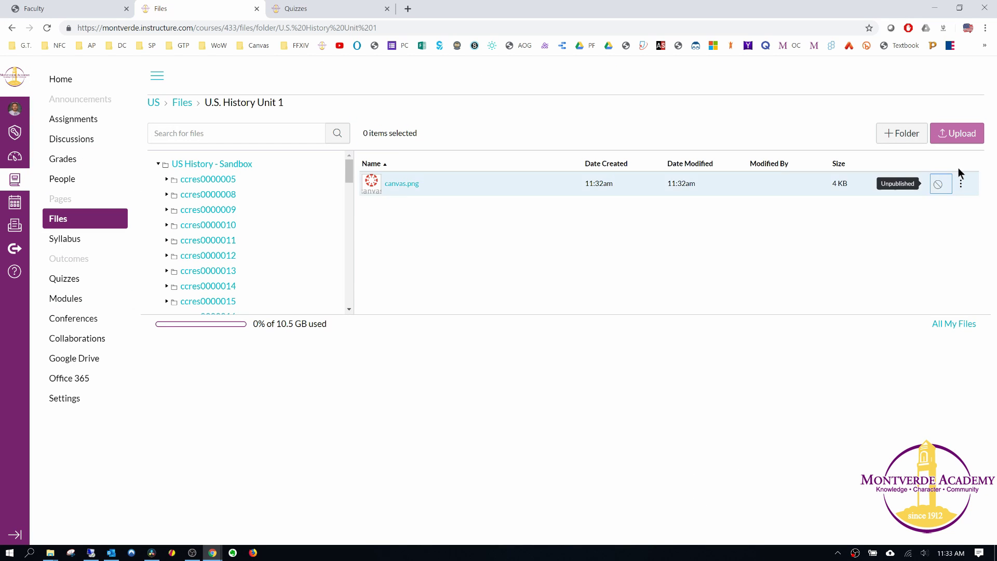
- Try scheduling student availability for canvas.png with an Available From date of Sep 4, 2019
{"action": "left_click", "coordinate": [938, 185]}
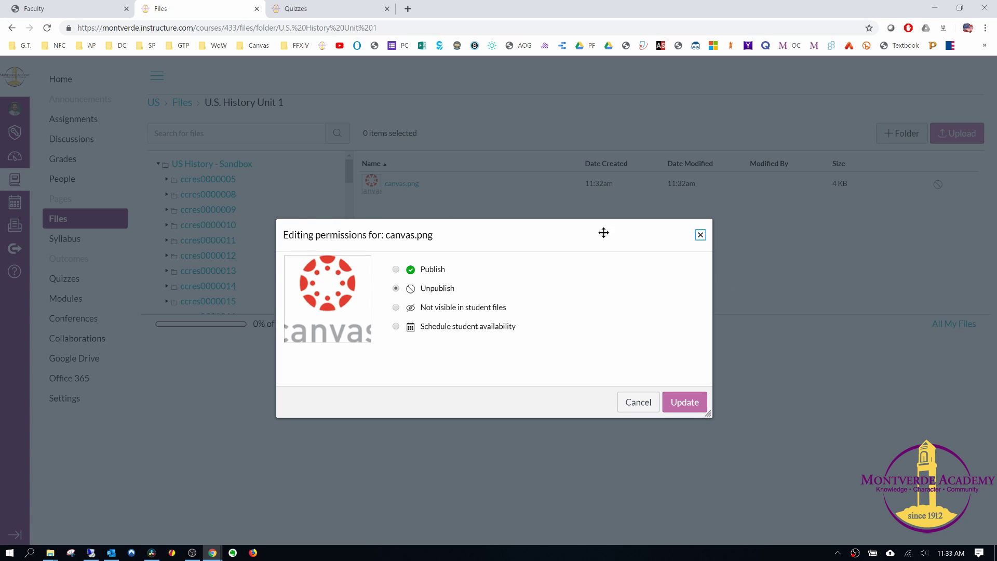
{"action": "left_click", "coordinate": [402, 307]}
{"action": "left_click", "coordinate": [403, 328]}
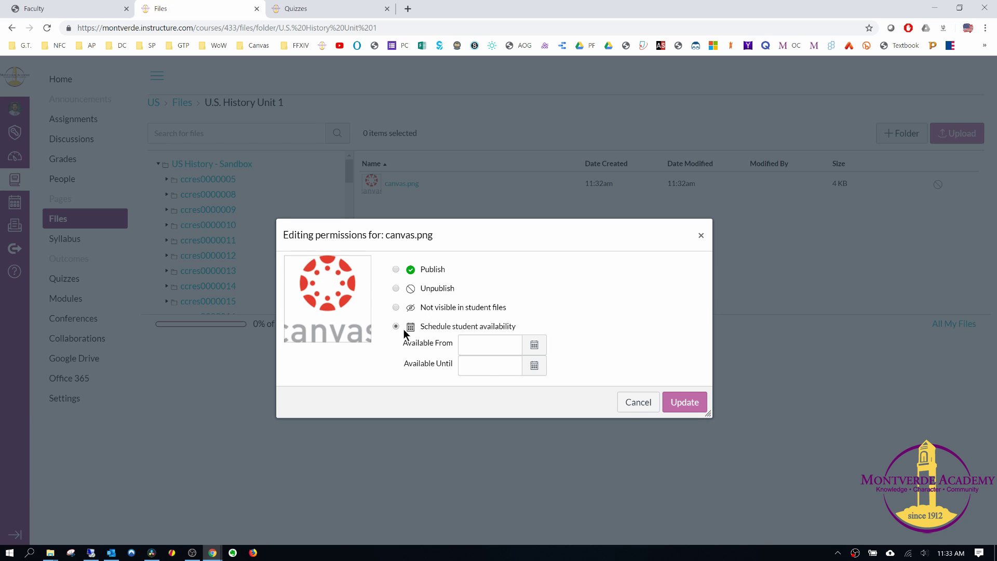
{"action": "left_click", "coordinate": [538, 352]}
{"action": "left_click", "coordinate": [580, 365]}
{"action": "left_click", "coordinate": [579, 365]}
{"action": "left_click", "coordinate": [580, 365]}
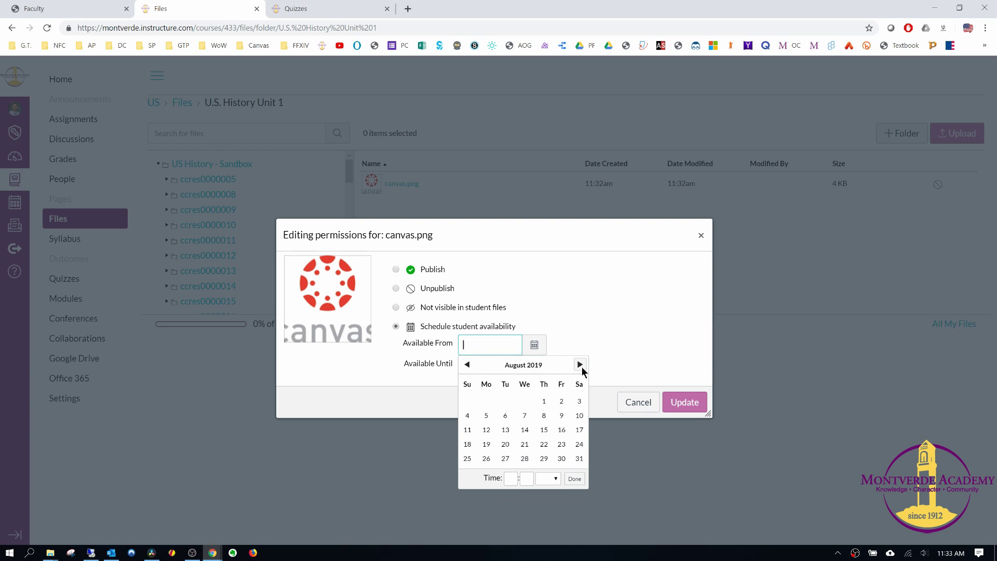
{"action": "left_click", "coordinate": [579, 364]}
{"action": "left_click", "coordinate": [525, 398]}
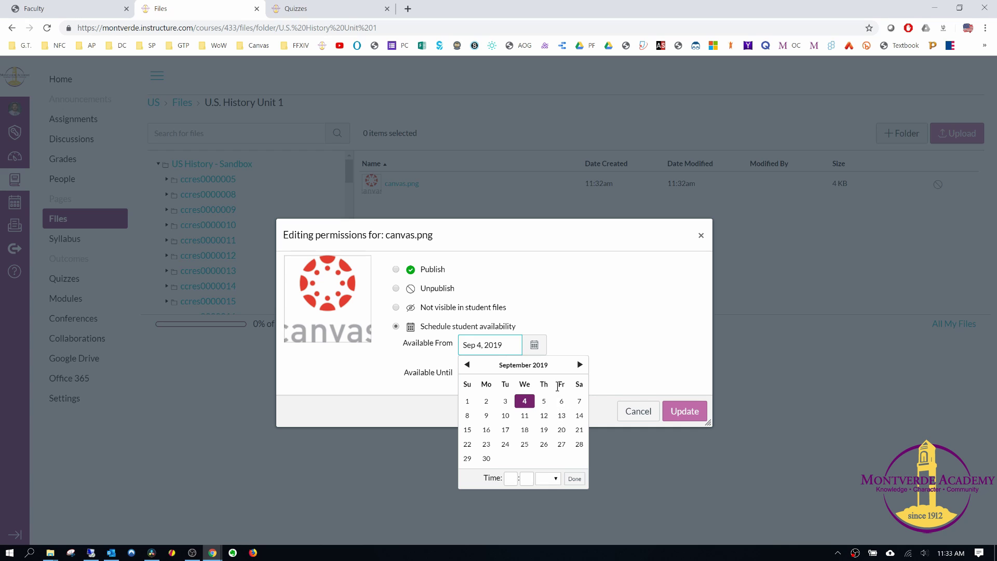
- Set the permissions of canvas.png to Publish and save the change
{"action": "left_click", "coordinate": [606, 336]}
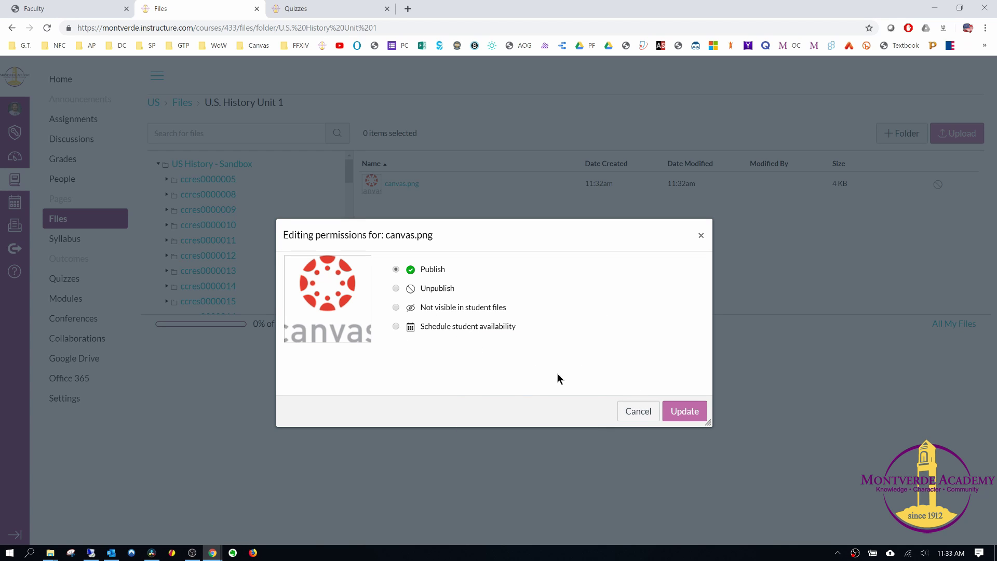
{"action": "left_click", "coordinate": [677, 411]}
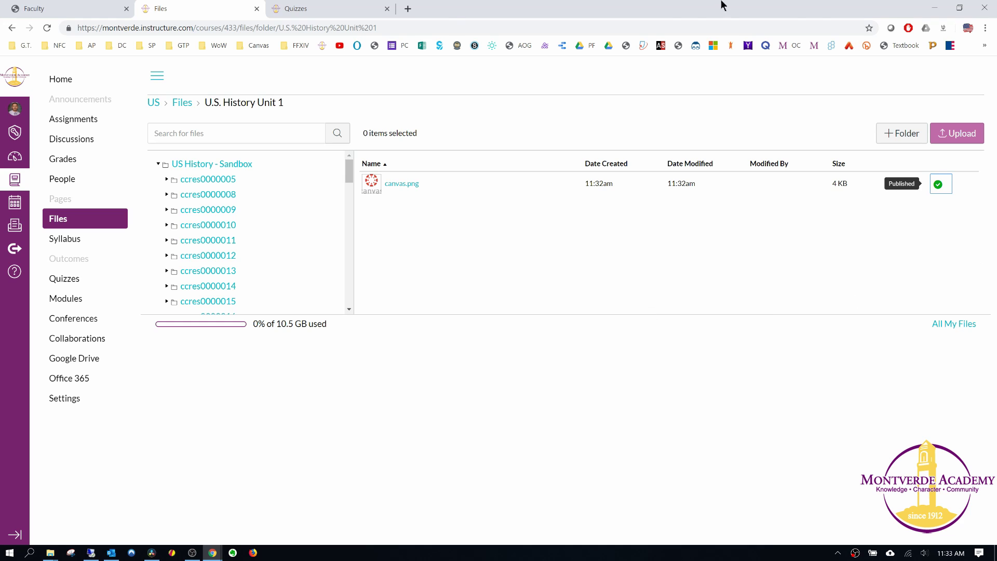